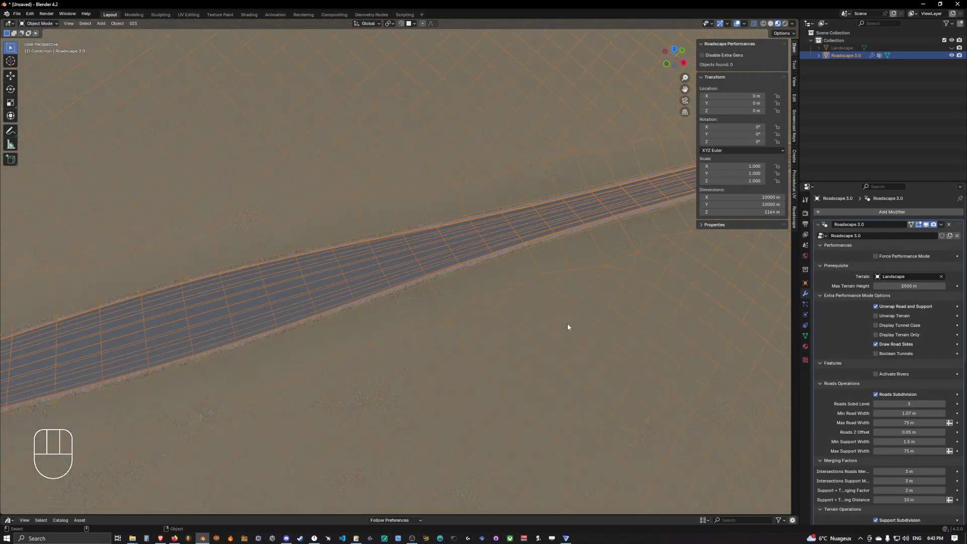
Put the Roadscape 3.0 object in Edit Mode from the top view, with Force Performance Mode enabled and the Landscape object visible.
{"action": "middle_click_drag", "start_coordinate": [567, 324], "coordinate": [494, 317]}
{"action": "scroll", "coordinate": [496, 312], "scroll_direction": "up", "scroll_amount": 4}
{"action": "scroll", "coordinate": [498, 311], "scroll_direction": "down", "scroll_amount": 5}
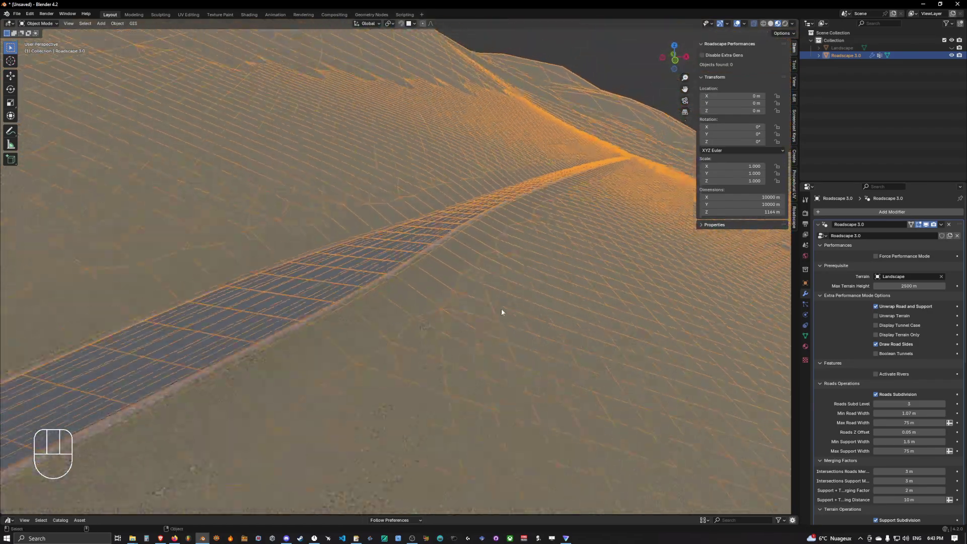
{"action": "key", "text": "Tab"}
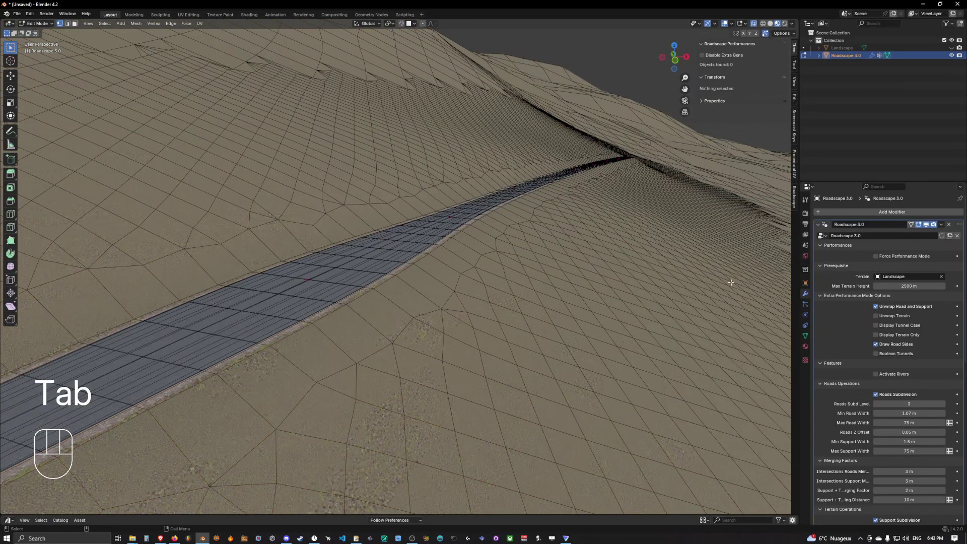
{"action": "left_click", "coordinate": [876, 257]}
{"action": "middle_click_drag", "start_coordinate": [670, 237], "coordinate": [404, 264]}
{"action": "scroll", "coordinate": [458, 265], "scroll_direction": "up", "scroll_amount": 3}
{"action": "scroll", "coordinate": [391, 250], "scroll_direction": "down", "scroll_amount": 3}
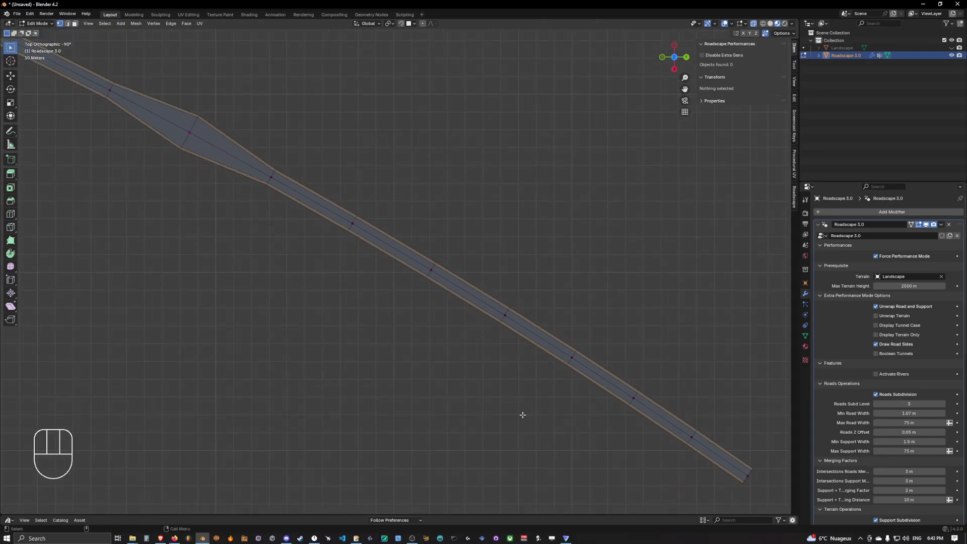
{"action": "left_click", "coordinate": [951, 47]}
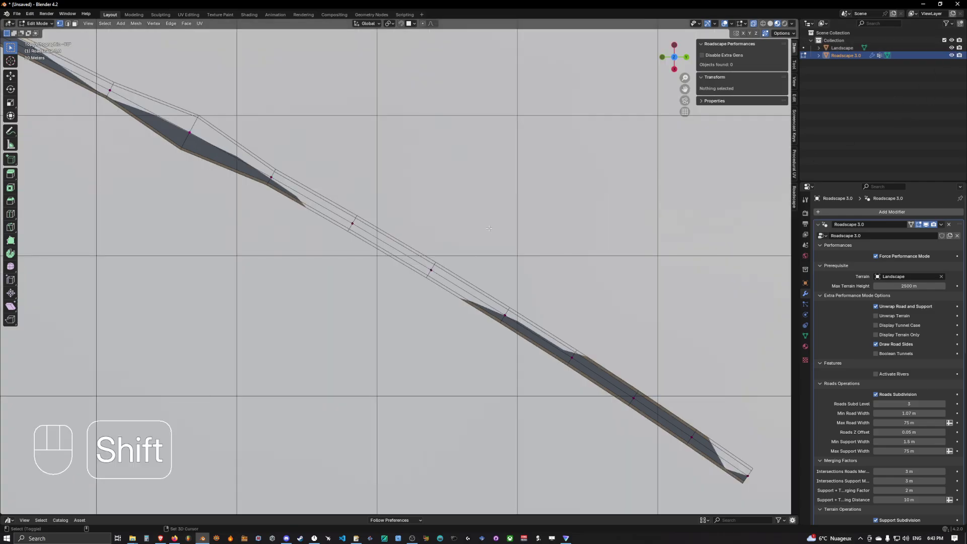
Select one centre edge of the straight road in edge mode and duplicate it parallel to the main road.
{"action": "key", "text": "2"}
{"action": "left_click", "coordinate": [467, 257]}
{"action": "scroll", "coordinate": [467, 257], "scroll_direction": "up", "scroll_amount": 3}
{"action": "scroll", "coordinate": [449, 282], "scroll_direction": "down", "scroll_amount": 2}
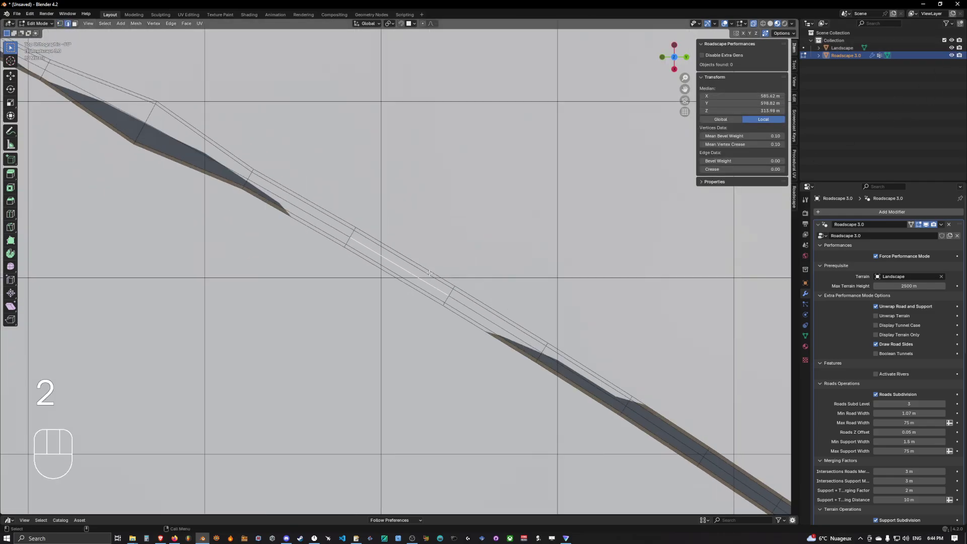
{"action": "scroll", "coordinate": [430, 309], "scroll_direction": "up", "scroll_amount": 2}
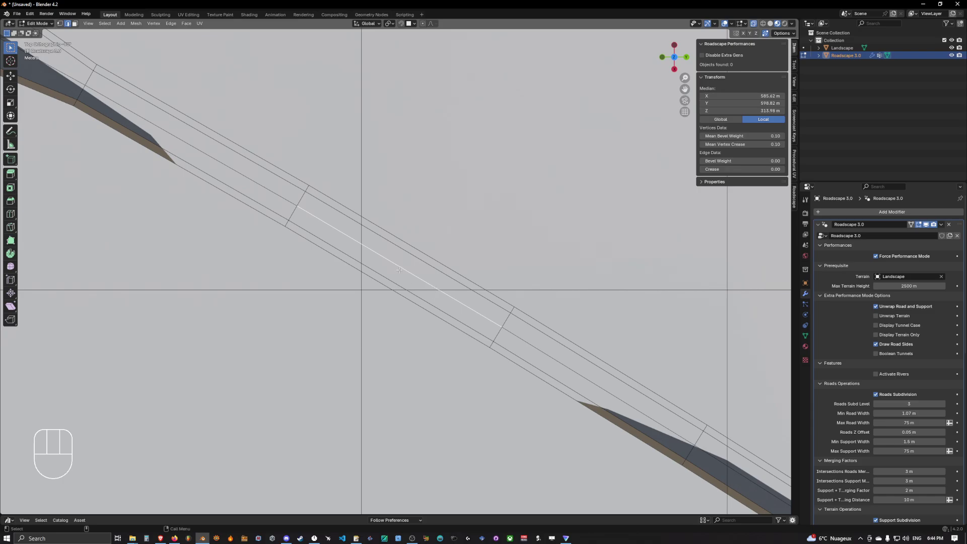
{"action": "key", "text": "shift+d"}
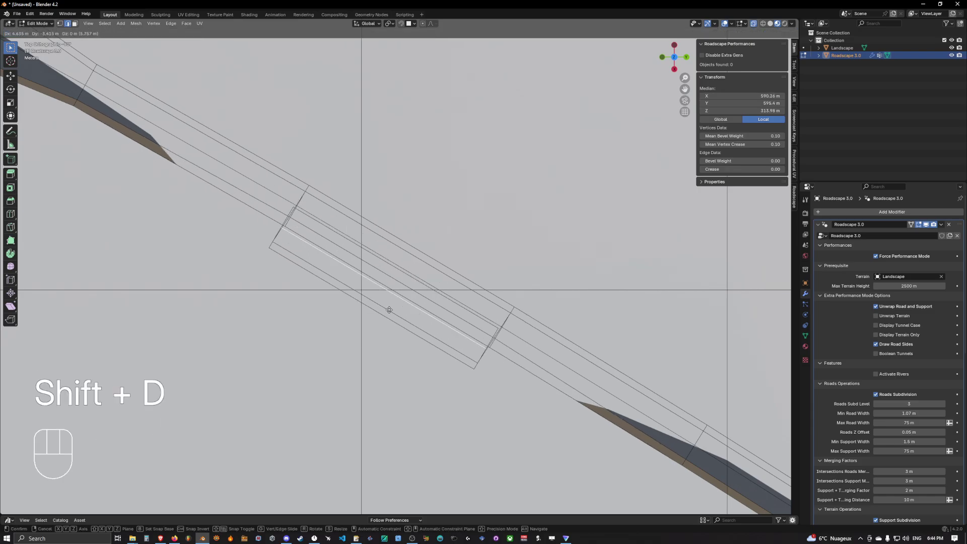
{"action": "left_click", "coordinate": [377, 328]}
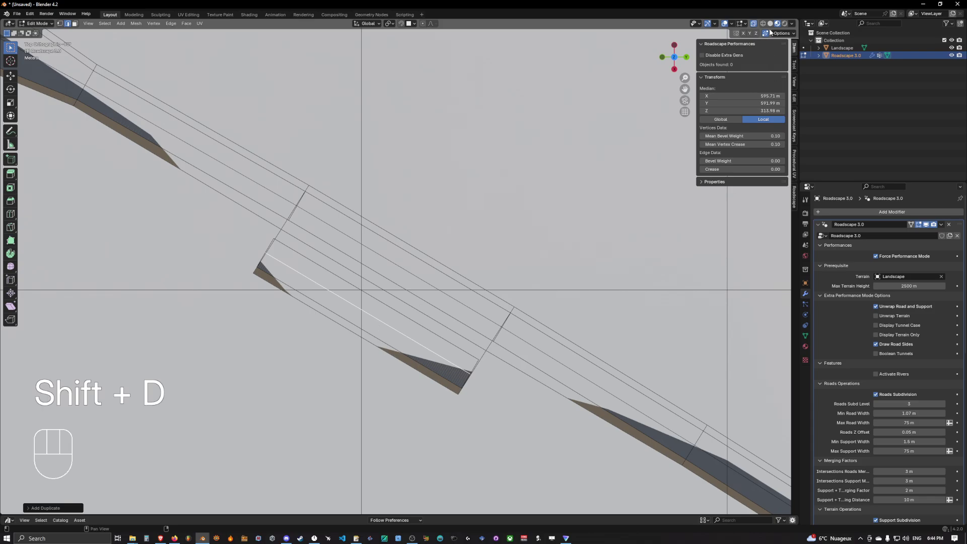
Show the mesh in X-ray and reposition the duplicated edge so its lane runs alongside and close to the main road.
{"action": "key", "text": "alt+z"}
{"action": "key", "text": "alt+z"}
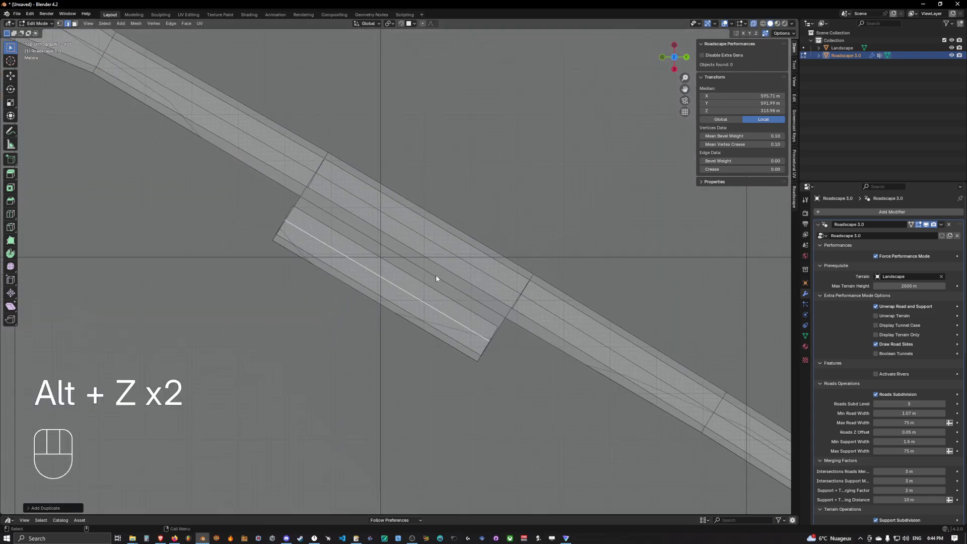
{"action": "key", "text": "g"}
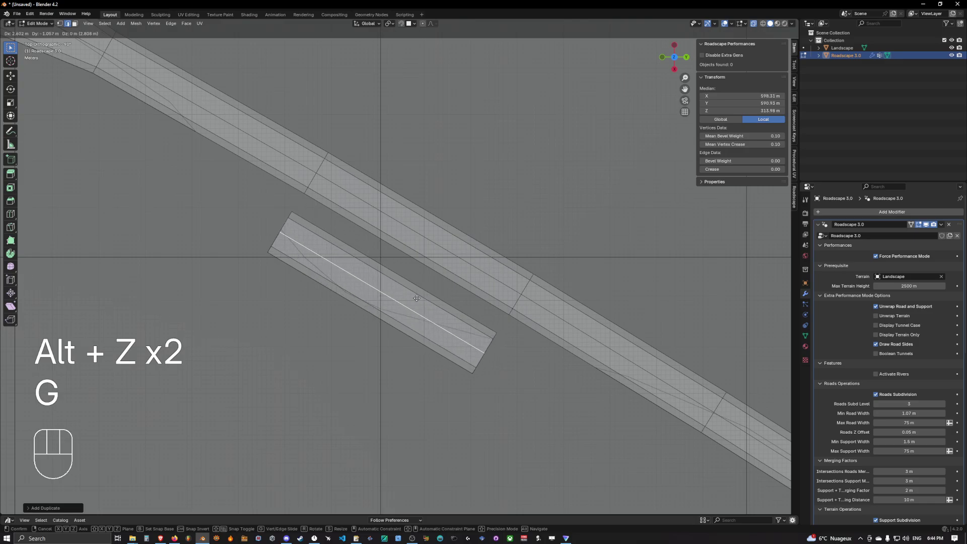
{"action": "scroll", "coordinate": [391, 299], "scroll_direction": "up", "scroll_amount": 3}
{"action": "left_click", "coordinate": [395, 288]}
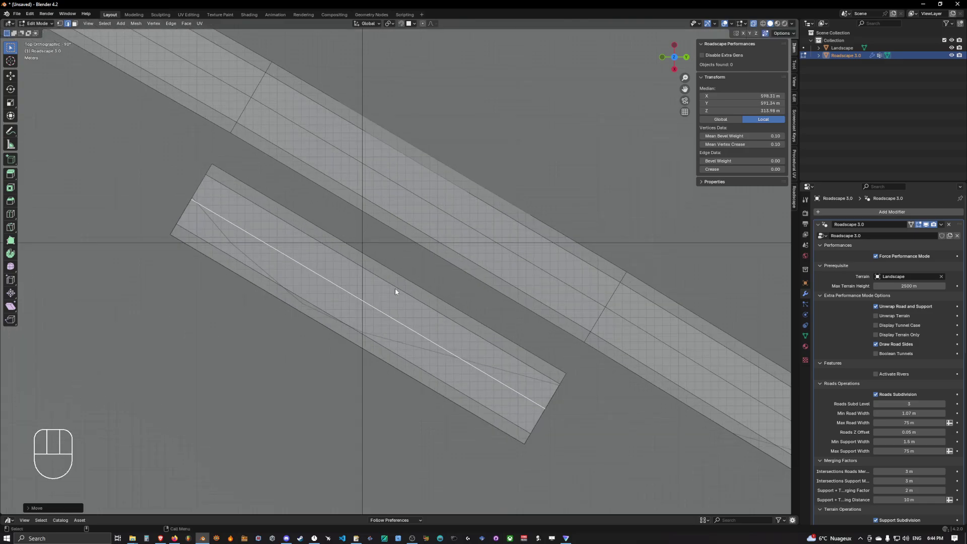
{"action": "mouse_move", "coordinate": [395, 290]}
{"action": "middle_mouse_down", "text": "shift"}
{"action": "mouse_move", "coordinate": [407, 301]}
{"action": "mouse_move", "coordinate": [393, 317]}
{"action": "mouse_move", "coordinate": [408, 326]}
{"action": "mouse_move", "coordinate": [396, 304]}
{"action": "middle_mouse_up", "text": "shift"}
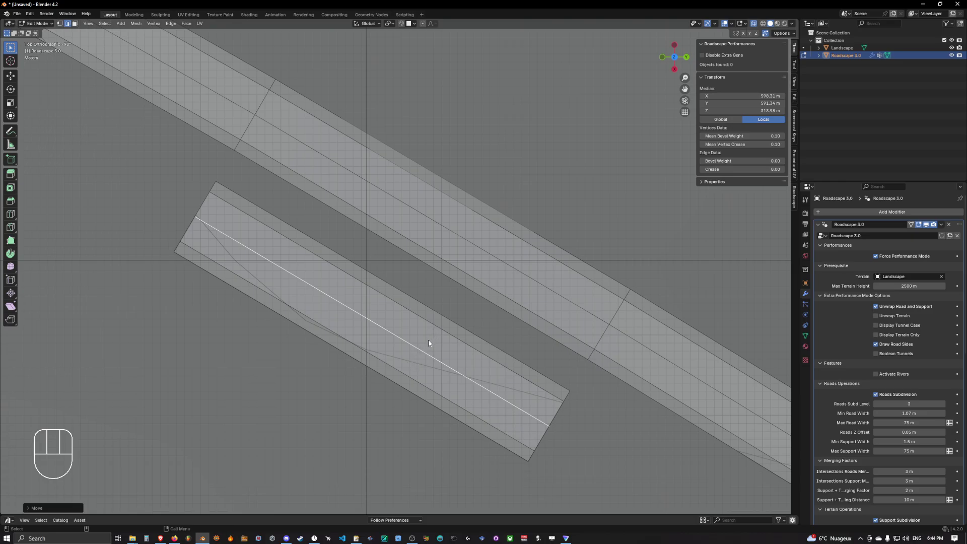
{"action": "key", "text": "g"}
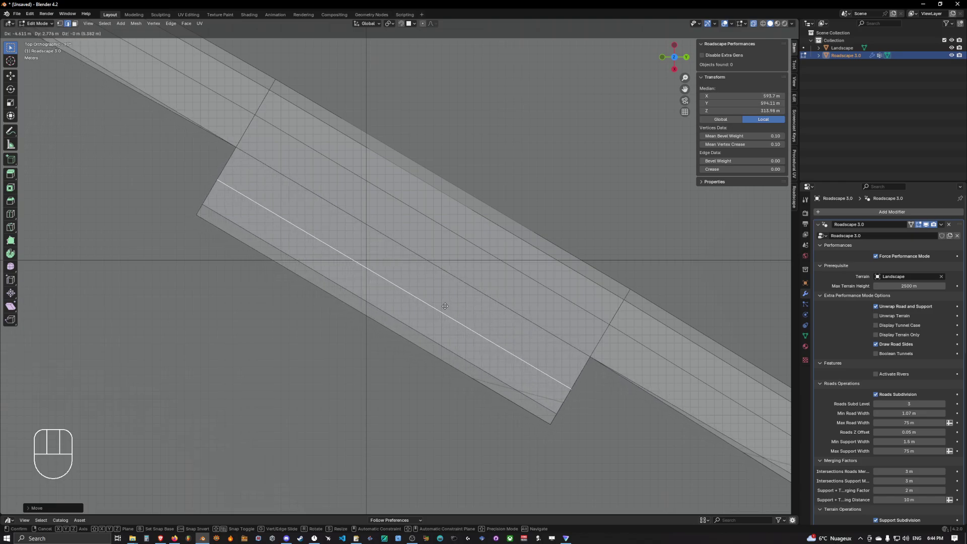
{"action": "left_click", "coordinate": [438, 324]}
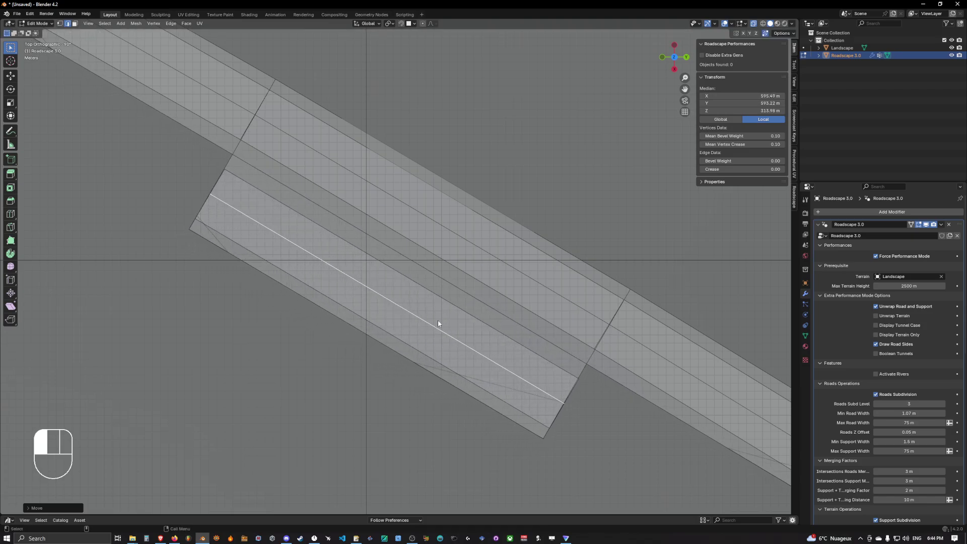
{"action": "scroll", "coordinate": [438, 324], "scroll_direction": "down", "scroll_amount": 2}
{"action": "key", "text": "shift+d"}
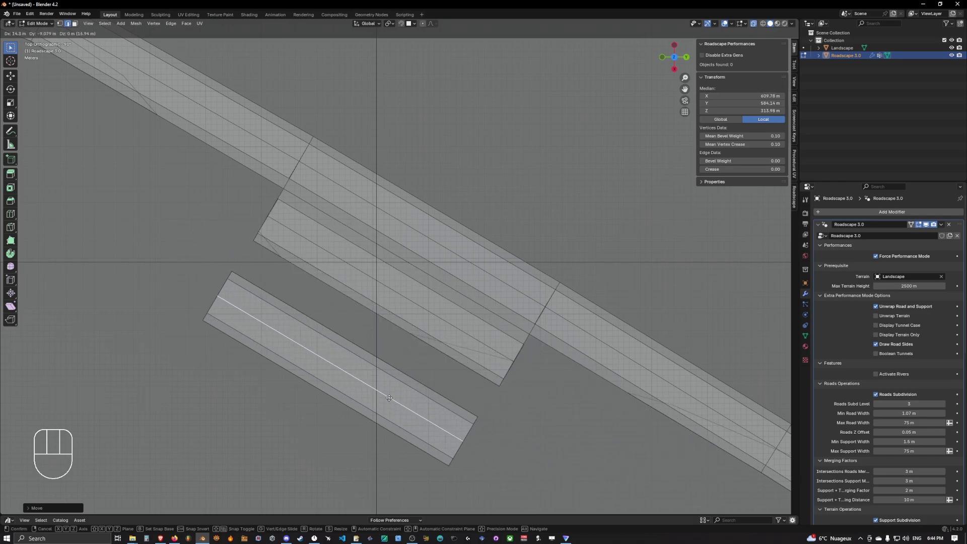
{"action": "left_click", "coordinate": [390, 398]}
{"action": "key", "text": "x"}
{"action": "left_click", "coordinate": [394, 403]}
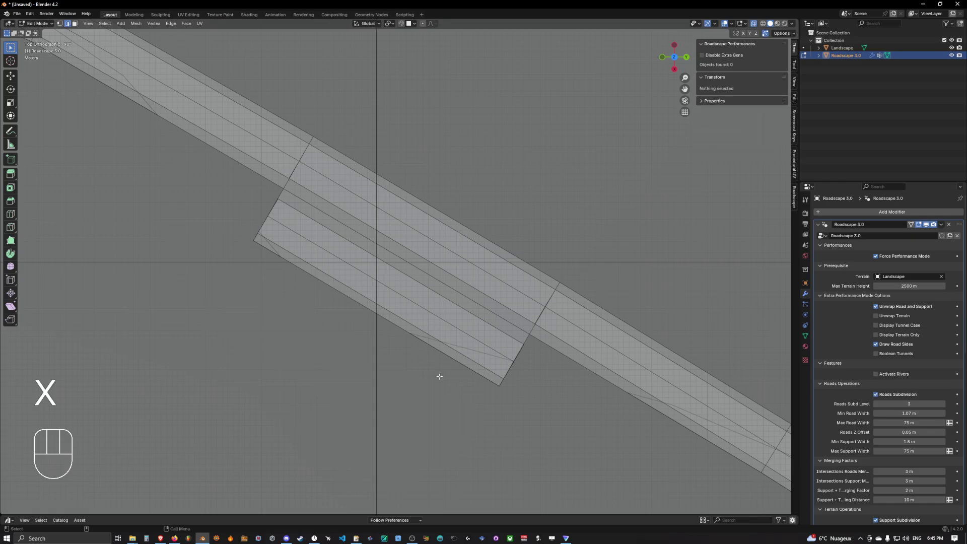
In vertex mode, move the duplicated edge's upper end vertex closer to the main road so the lane's end meets the road border.
{"action": "left_click", "coordinate": [462, 340]}
{"action": "scroll", "coordinate": [439, 348], "scroll_direction": "up", "scroll_amount": 3}
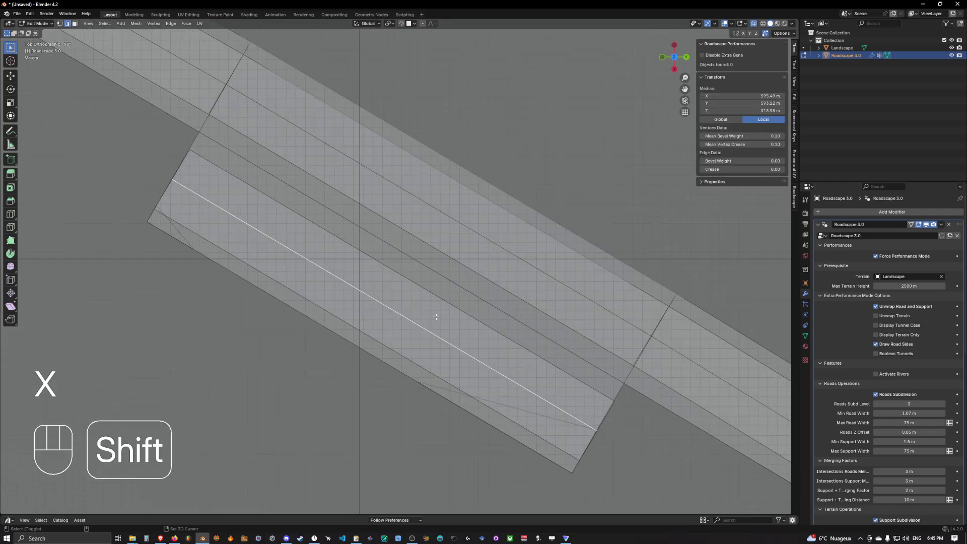
{"action": "scroll", "coordinate": [452, 327], "scroll_direction": "down", "scroll_amount": 3}
{"action": "left_click", "coordinate": [267, 217]}
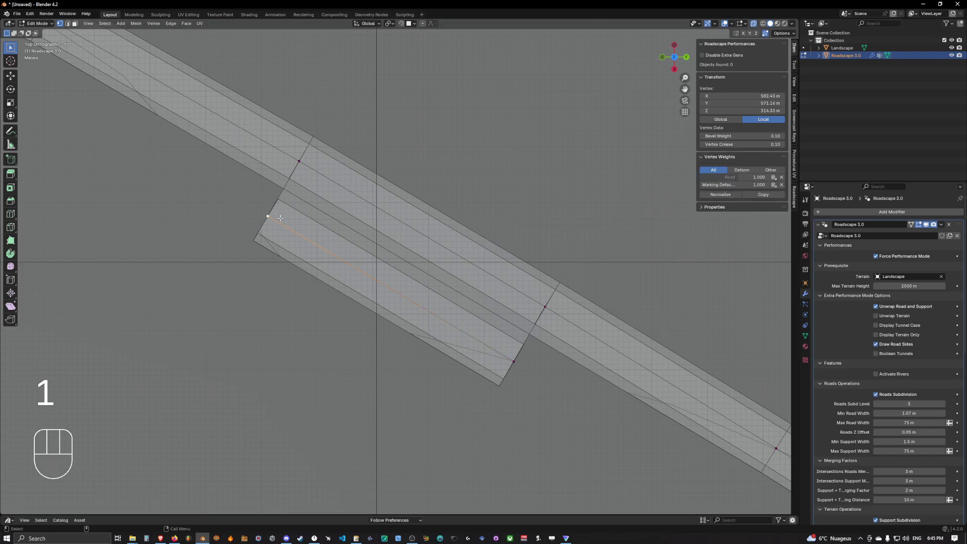
{"action": "middle_click_drag", "start_coordinate": [328, 251], "coordinate": [336, 261], "text": "shift"}
{"action": "scroll", "coordinate": [368, 252], "scroll_direction": "up", "scroll_amount": 2}
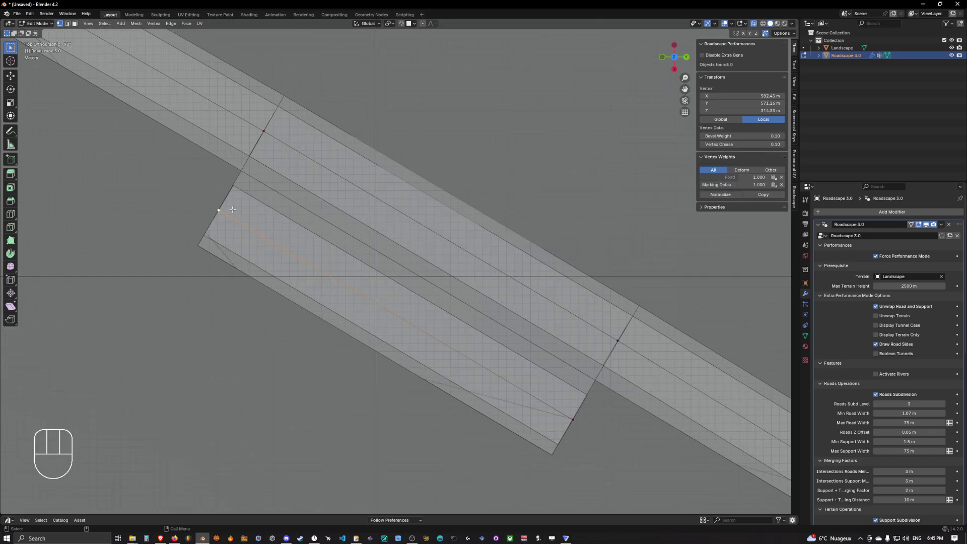
{"action": "key", "text": "g"}
{"action": "left_click", "coordinate": [242, 189]}
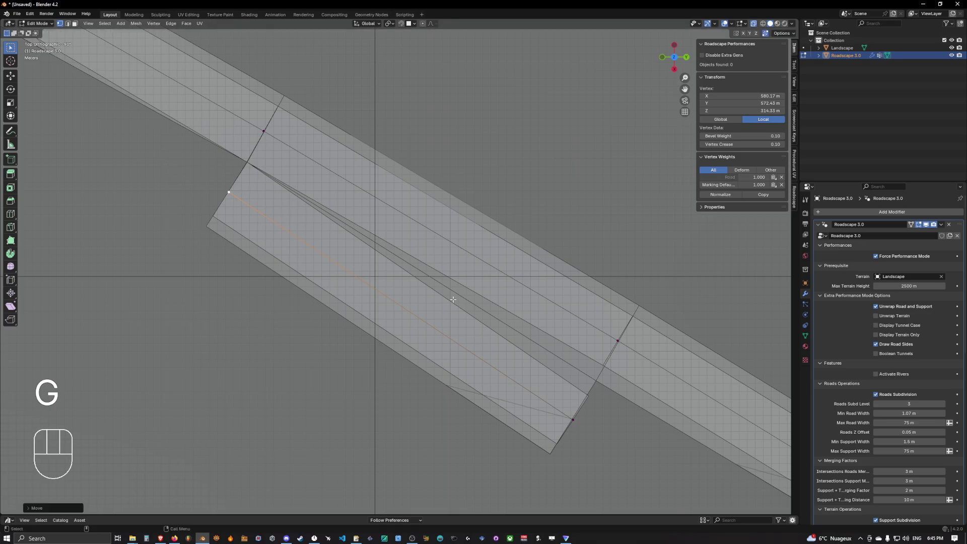
{"action": "key", "text": "g"}
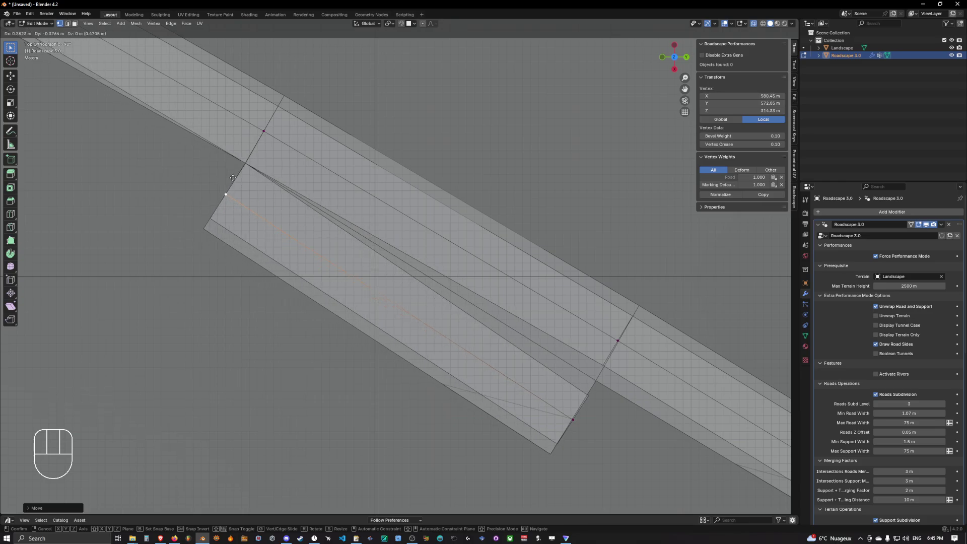
{"action": "left_click", "coordinate": [234, 176]}
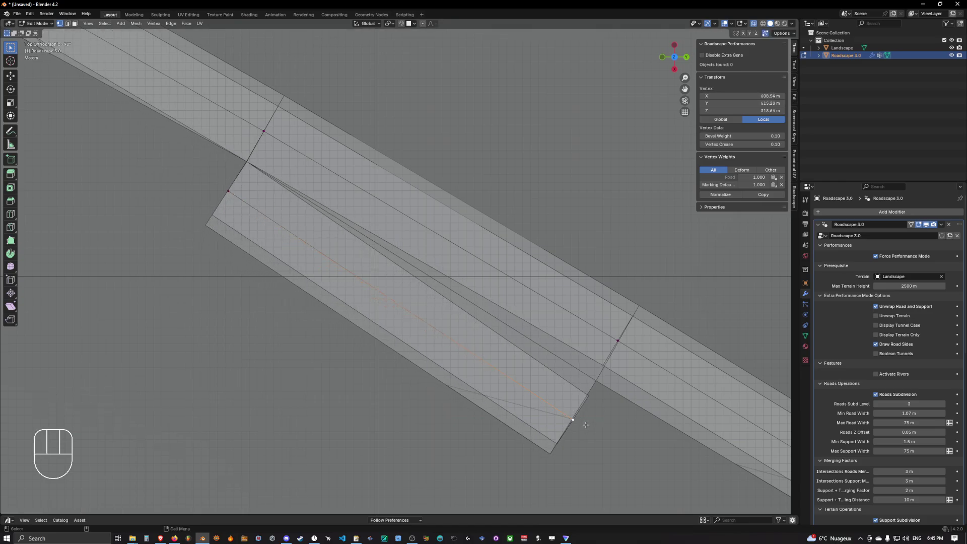
Move the duplicated edge's lower end vertex closer to the main road and fine-tune the upper one so the lanes join.
{"action": "key", "text": "g"}
{"action": "left_click", "coordinate": [543, 406]}
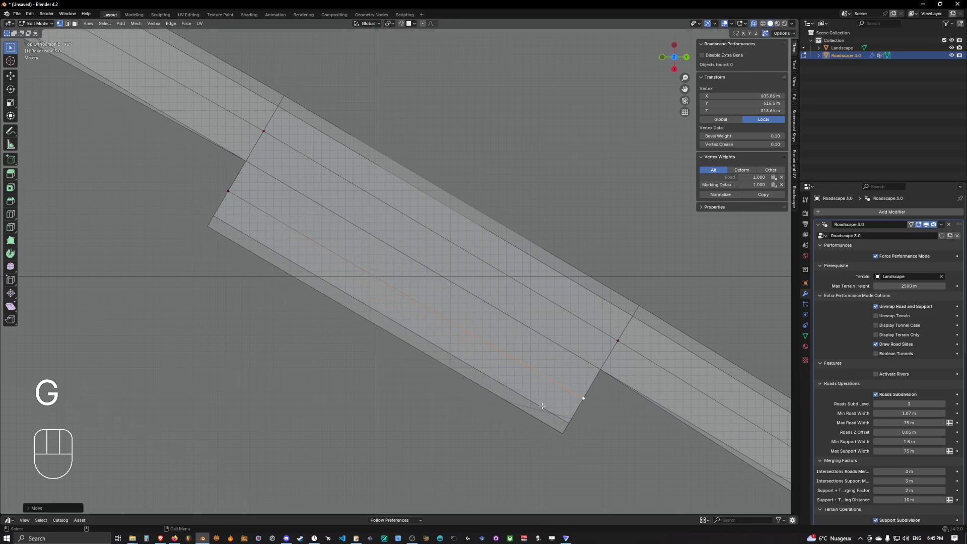
{"action": "left_click_drag", "start_coordinate": [214, 163], "coordinate": [238, 197]}
{"action": "key", "text": "g"}
{"action": "left_click", "coordinate": [241, 194]}
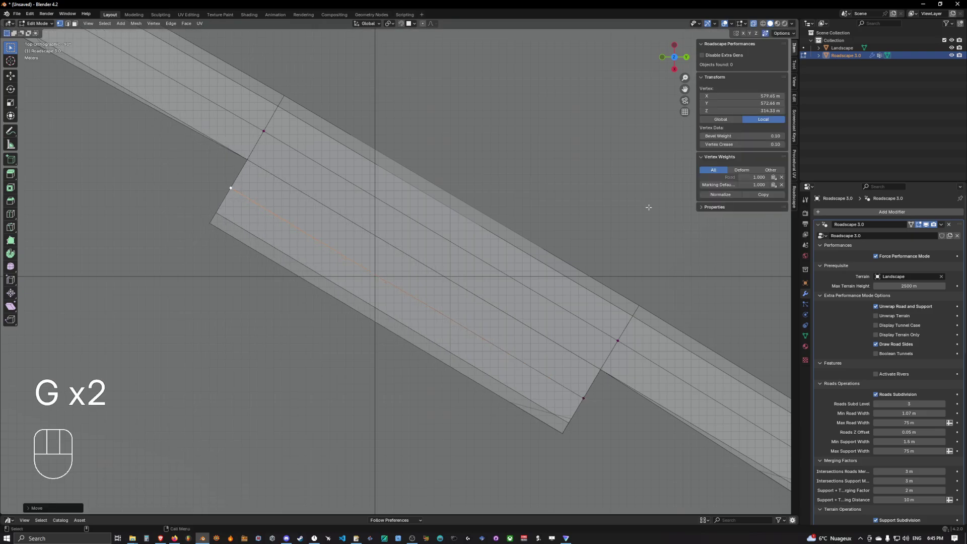
Set the upper end vertex's bevel weight and vertex crease to 0.00 and move it onto the main road's border.
{"action": "left_click_drag", "start_coordinate": [766, 136], "coordinate": [731, 144]}
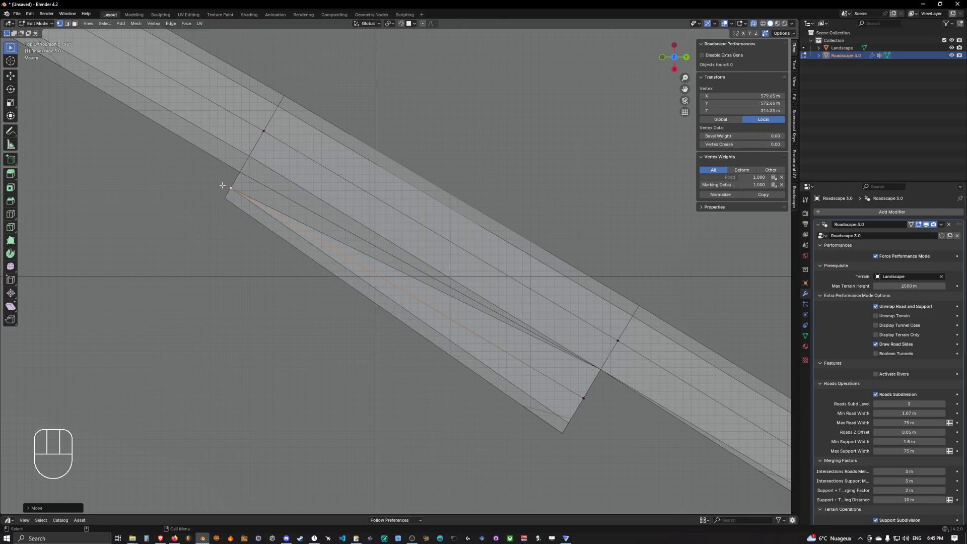
{"action": "key", "text": "g"}
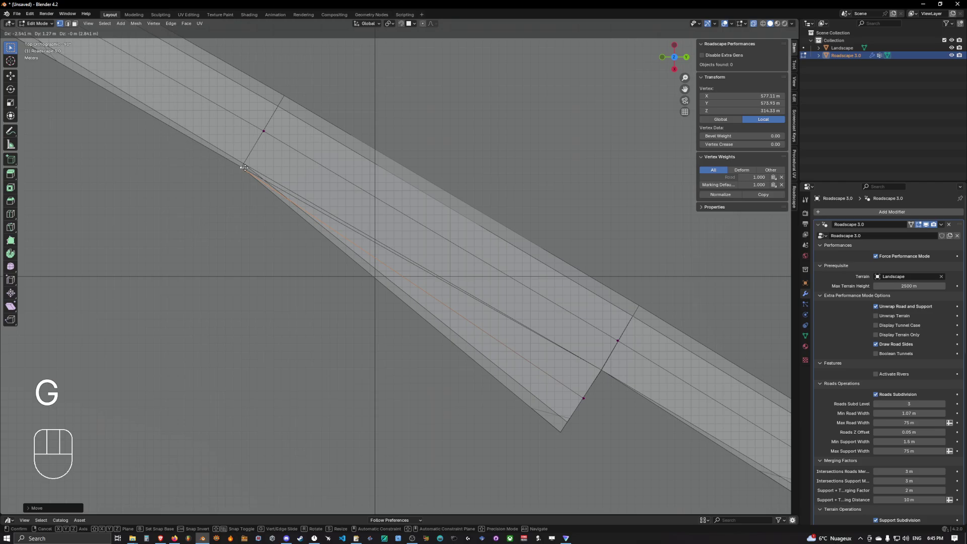
{"action": "left_click", "coordinate": [245, 167]}
{"action": "middle_click_drag", "start_coordinate": [343, 203], "coordinate": [332, 185], "text": "shift"}
{"action": "key", "text": "g"}
{"action": "left_click", "coordinate": [260, 178]}
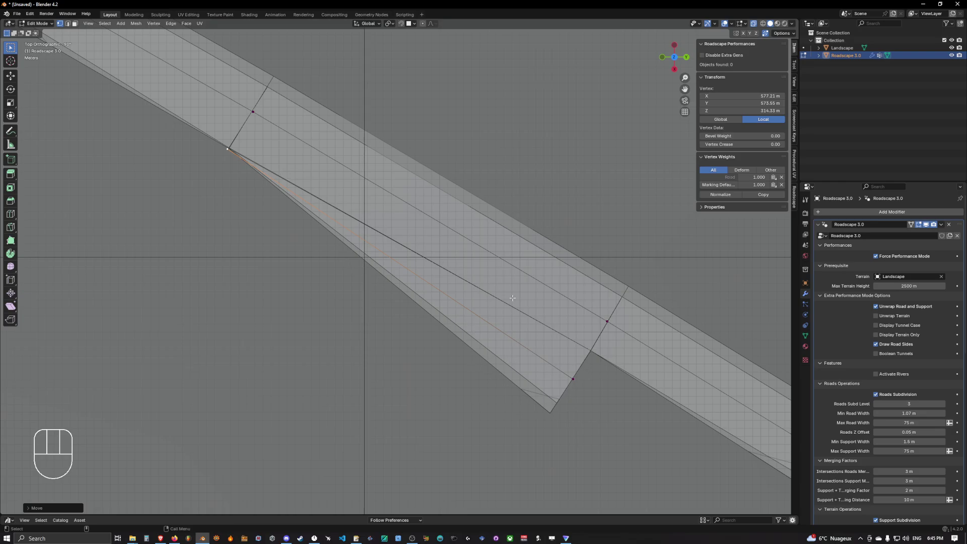
Extrude the side lane's lower end vertex twice to form an exit road that bends away from the main road.
{"action": "middle_click_drag", "start_coordinate": [319, 204], "coordinate": [276, 163], "text": "shift"}
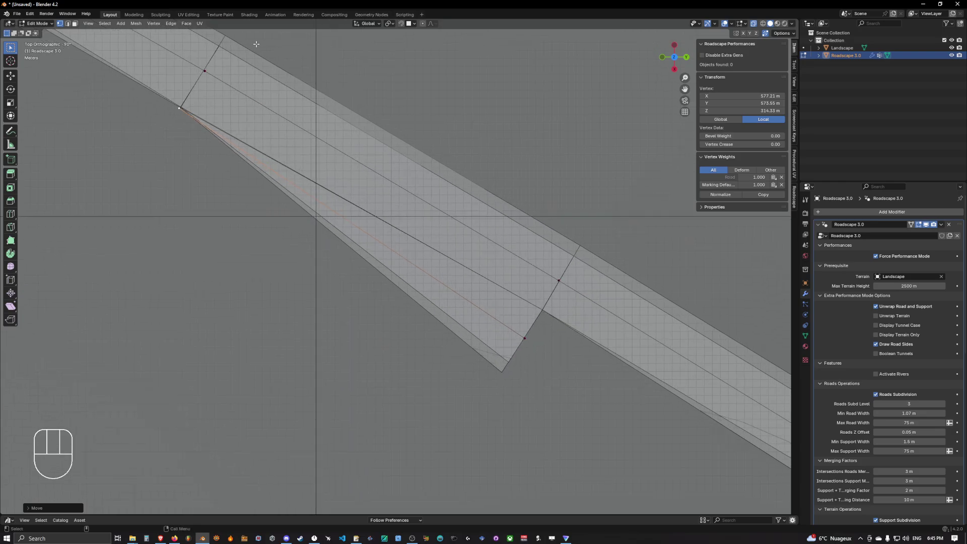
{"action": "scroll", "coordinate": [424, 242], "scroll_direction": "down", "scroll_amount": 1}
{"action": "middle_click_drag", "start_coordinate": [513, 330], "coordinate": [432, 225], "text": "shift"}
{"action": "left_click", "coordinate": [465, 230]}
{"action": "scroll", "coordinate": [432, 225], "scroll_direction": "down", "scroll_amount": 3}
{"action": "key", "text": "e"}
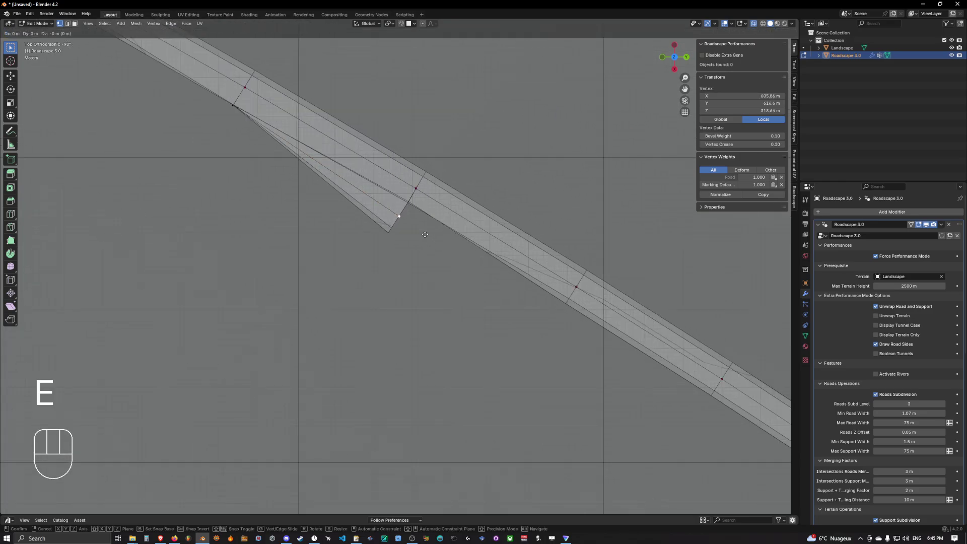
{"action": "left_click", "coordinate": [558, 352]}
{"action": "middle_click_drag", "start_coordinate": [545, 334], "coordinate": [479, 245], "text": "shift"}
{"action": "key", "text": "e"}
{"action": "left_click", "coordinate": [584, 406]}
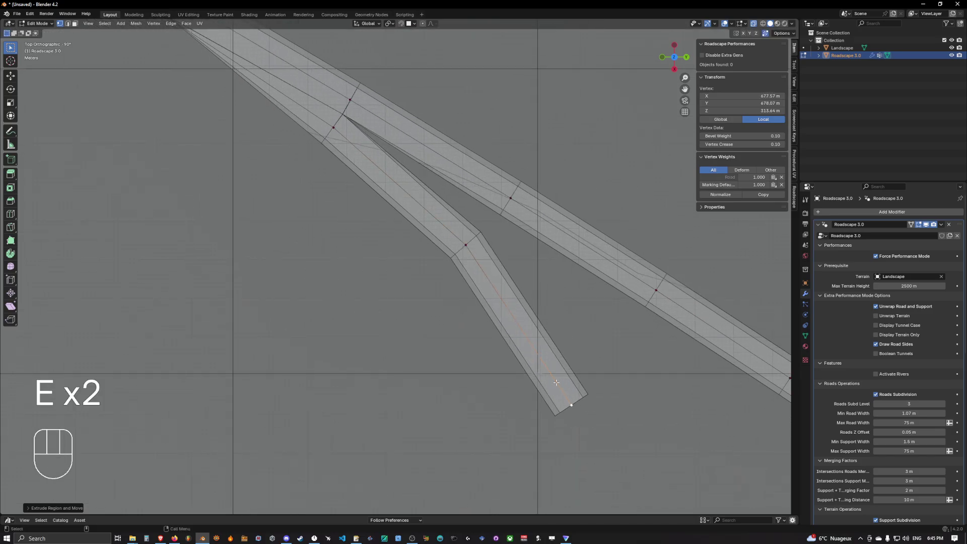
Subdivide the main road edge just past the fork and slide the new vertex back close to the fork.
{"action": "middle_click_drag", "start_coordinate": [440, 175], "coordinate": [496, 255], "text": "shift"}
{"action": "scroll", "coordinate": [496, 255], "scroll_direction": "up", "scroll_amount": 2}
{"action": "left_click", "coordinate": [614, 293], "text": "shift"}
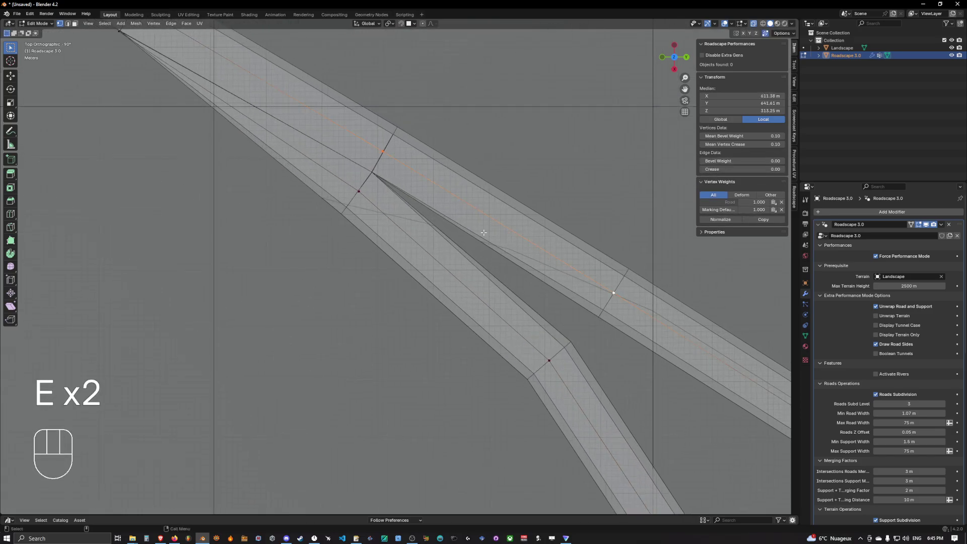
{"action": "right_click", "coordinate": [474, 236]}
{"action": "left_click", "coordinate": [439, 230]}
{"action": "key", "text": "g"}
{"action": "key", "text": "g"}
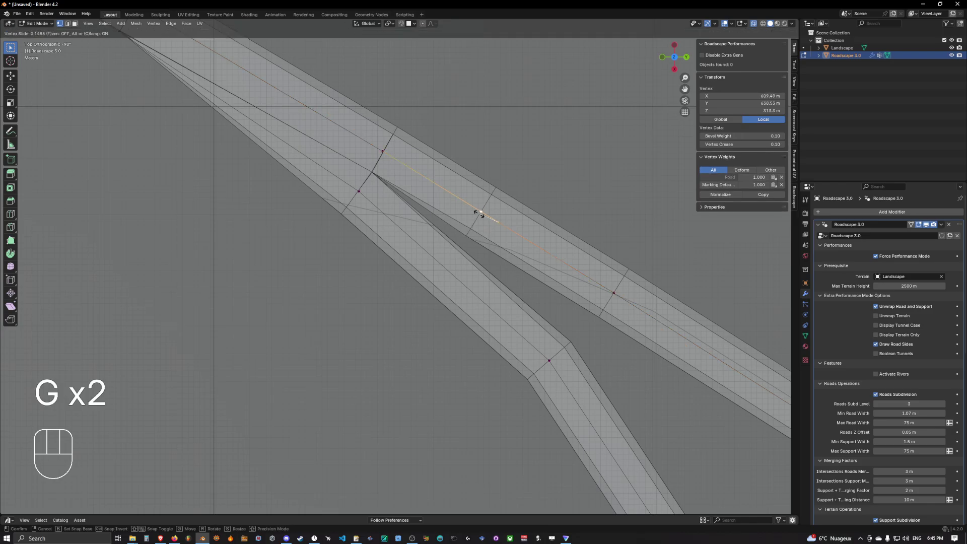
{"action": "left_click", "coordinate": [431, 178]}
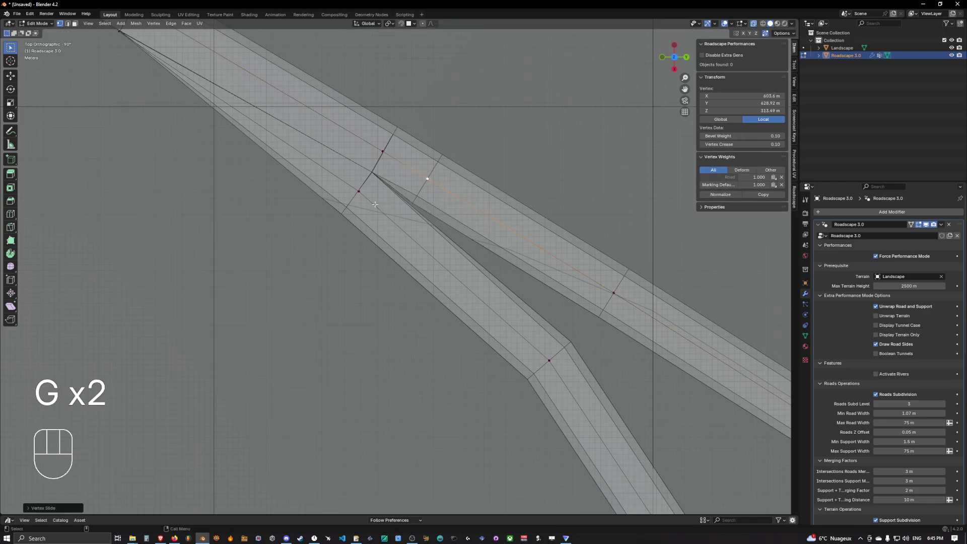
Subdivide the exit road's first edge past the fork and slide the new vertex back close to the fork.
{"action": "left_click", "coordinate": [360, 192]}
{"action": "middle_click_drag", "start_coordinate": [358, 191], "coordinate": [424, 151], "text": "shift"}
{"action": "left_click", "coordinate": [613, 322], "text": "shift"}
{"action": "right_click", "coordinate": [579, 293]}
{"action": "left_click", "coordinate": [558, 294]}
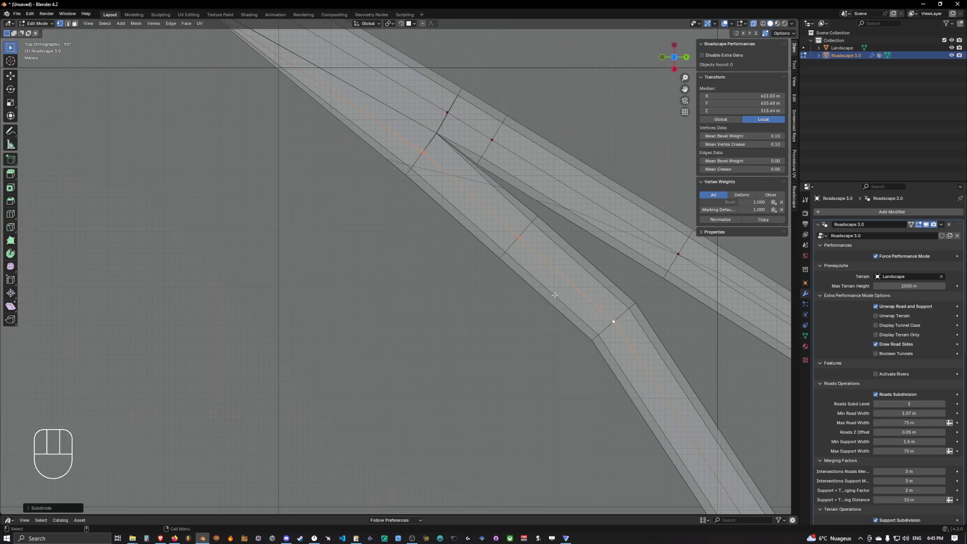
{"action": "left_click", "coordinate": [519, 237]}
{"action": "key", "text": "g"}
{"action": "key", "text": "g"}
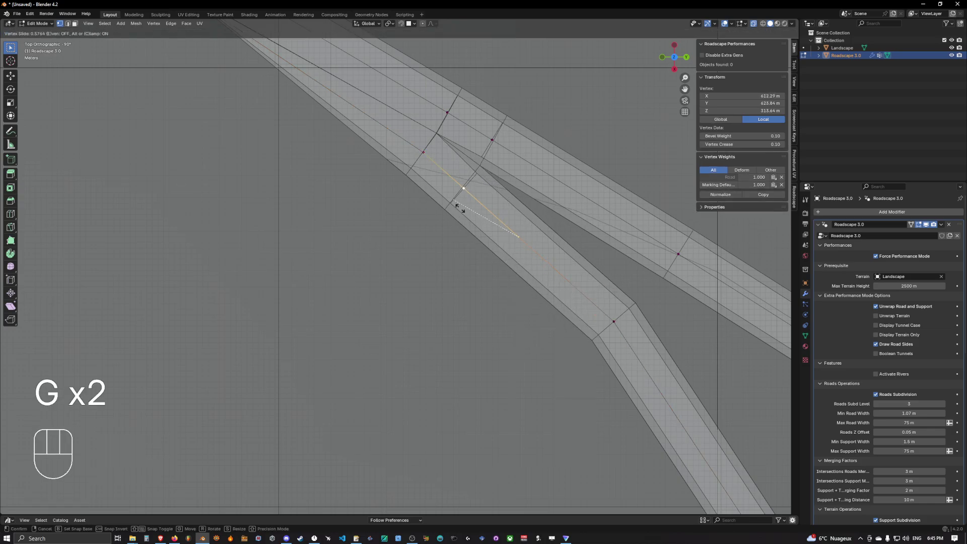
{"action": "left_click", "coordinate": [456, 197]}
Fine-tune the position of the exit road's new vertex so its edges line up with the main road at the fork.
{"action": "scroll", "coordinate": [454, 186], "scroll_direction": "up", "scroll_amount": 3}
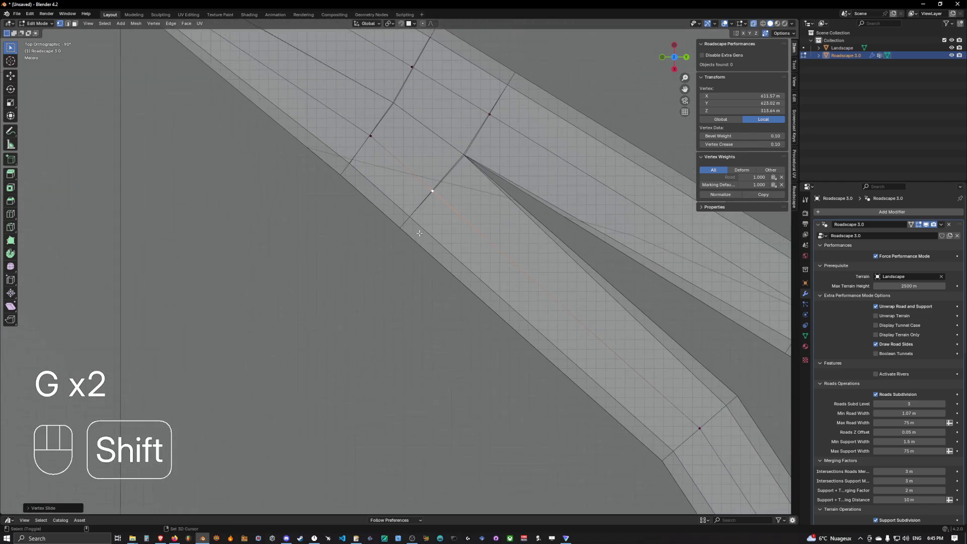
{"action": "key", "text": "g"}
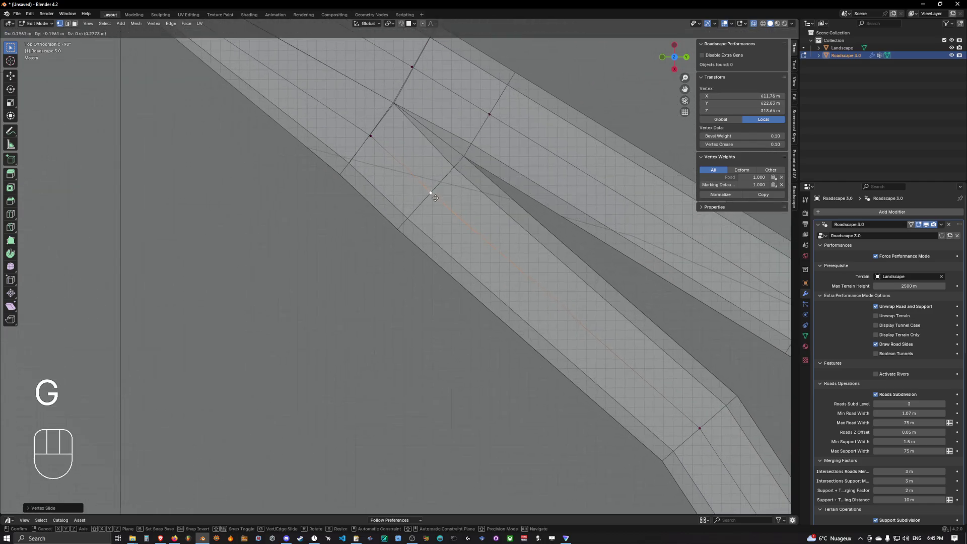
{"action": "left_click", "coordinate": [435, 198]}
{"action": "key", "text": "g"}
{"action": "key", "text": "g"}
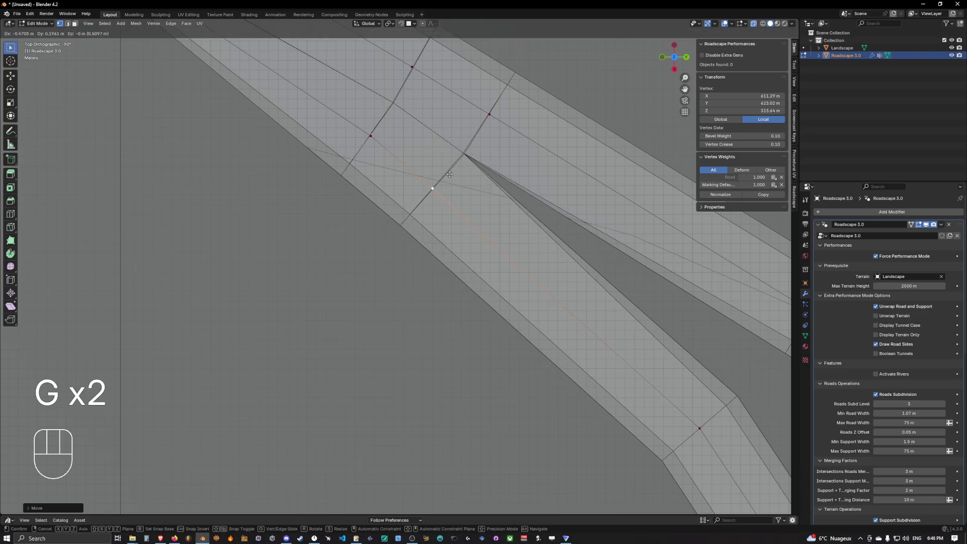
{"action": "left_click", "coordinate": [446, 178]}
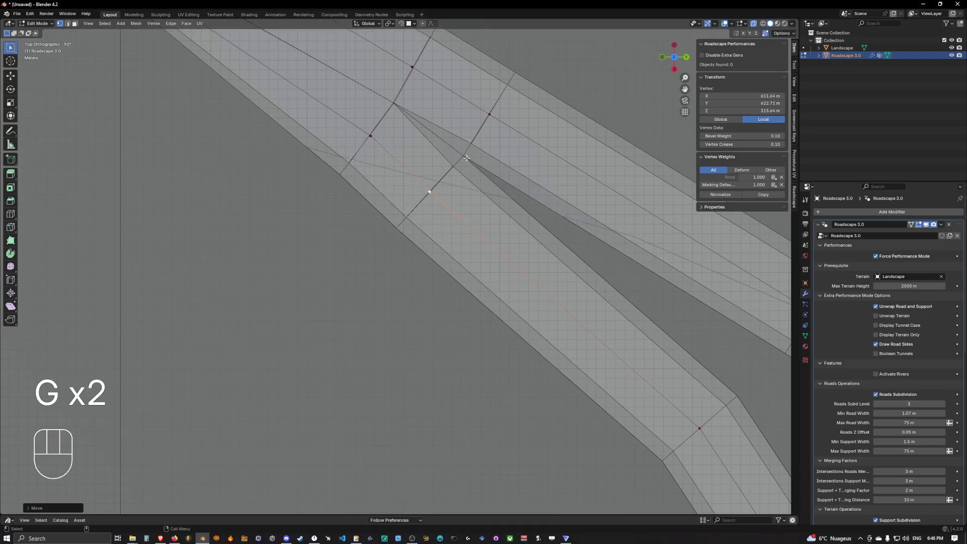
Move the exit road's bend vertex slightly outward, away from the main road.
{"action": "middle_click_drag", "start_coordinate": [732, 353], "coordinate": [586, 229], "text": "shift"}
{"action": "scroll", "coordinate": [586, 229], "scroll_direction": "down", "scroll_amount": 3}
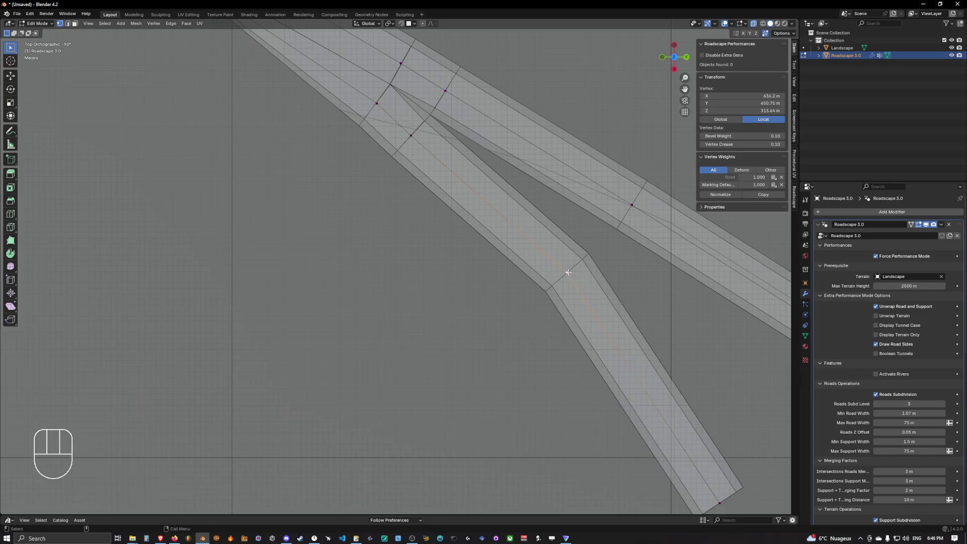
{"action": "key", "text": "g"}
{"action": "left_click", "coordinate": [555, 286]}
Return to Object Mode with X-ray turned off and display the roads in Material Preview shading.
{"action": "middle_click_drag", "start_coordinate": [555, 286], "coordinate": [533, 201], "text": "shift"}
{"action": "scroll", "coordinate": [531, 203], "scroll_direction": "down", "scroll_amount": 5}
{"action": "middle_click_drag", "start_coordinate": [494, 234], "coordinate": [371, 218], "text": "shift"}
{"action": "scroll", "coordinate": [524, 305], "scroll_direction": "up", "scroll_amount": 2}
{"action": "key", "text": "Tab"}
{"action": "key", "text": "alt+z"}
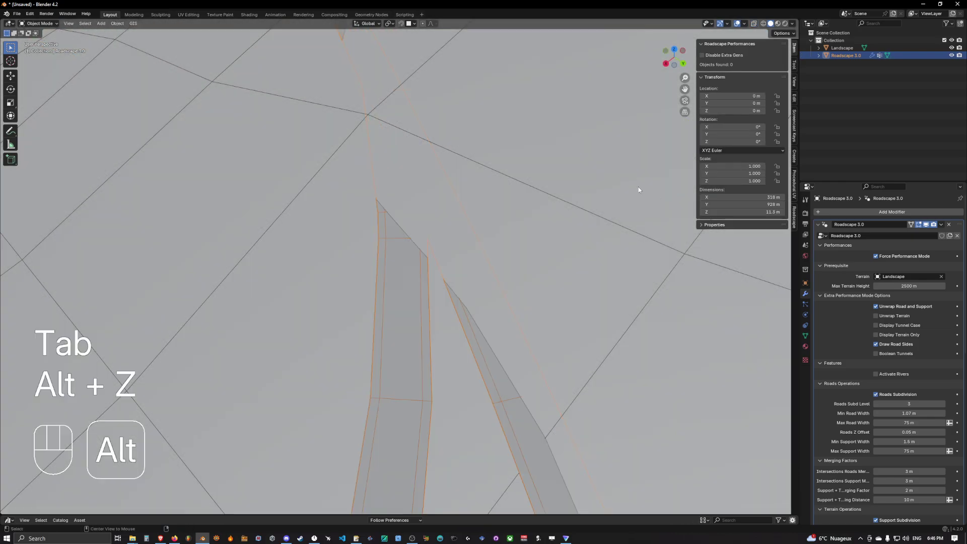
{"action": "left_click", "coordinate": [778, 23]}
Hide the Landscape object and turn off the Roadscape modifier's Force Performance Mode to generate the full road.
{"action": "left_click", "coordinate": [952, 47]}
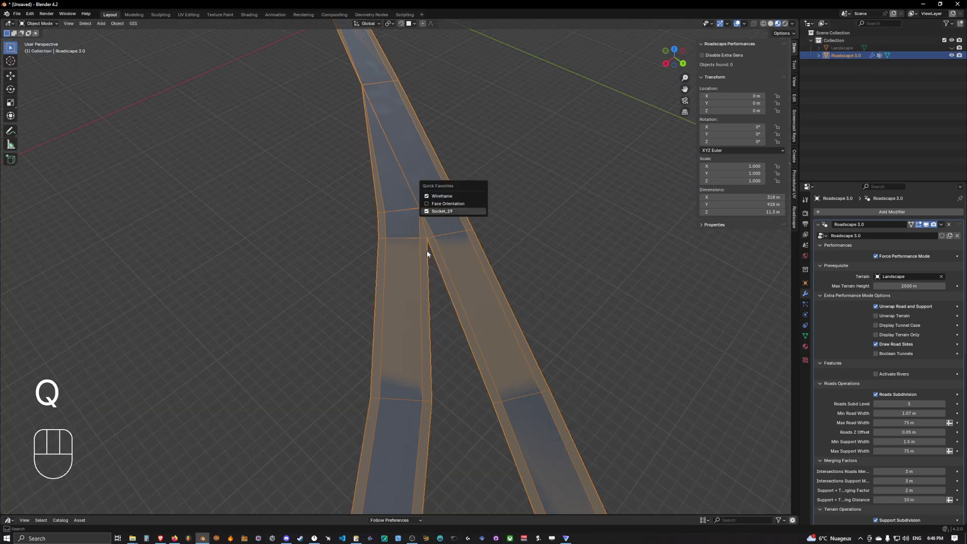
{"action": "key", "text": "Return"}
{"action": "scroll", "coordinate": [418, 237], "scroll_direction": "up", "scroll_amount": 8}
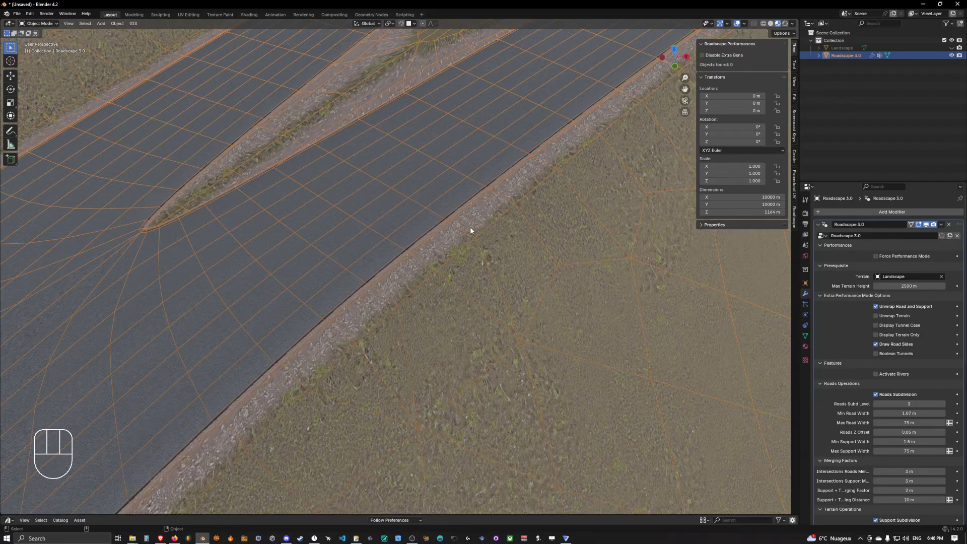
Examine the generated fork between the main road and the exit lane up close and from a distance.
{"action": "middle_click_drag", "start_coordinate": [471, 231], "coordinate": [559, 169]}
{"action": "key", "text": "q"}
{"action": "left_click", "coordinate": [426, 202]}
{"action": "scroll", "coordinate": [426, 202], "scroll_direction": "up", "scroll_amount": 5}
{"action": "scroll", "coordinate": [485, 176], "scroll_direction": "up", "scroll_amount": 4}
{"action": "scroll", "coordinate": [518, 191], "scroll_direction": "down", "scroll_amount": 8}
{"action": "scroll", "coordinate": [524, 197], "scroll_direction": "down", "scroll_amount": 6}
{"action": "middle_click_drag", "start_coordinate": [559, 168], "coordinate": [473, 248]}
Turn Force Performance Mode back on and show the Landscape object again in top view.
{"action": "key", "text": "q"}
{"action": "left_click", "coordinate": [505, 156]}
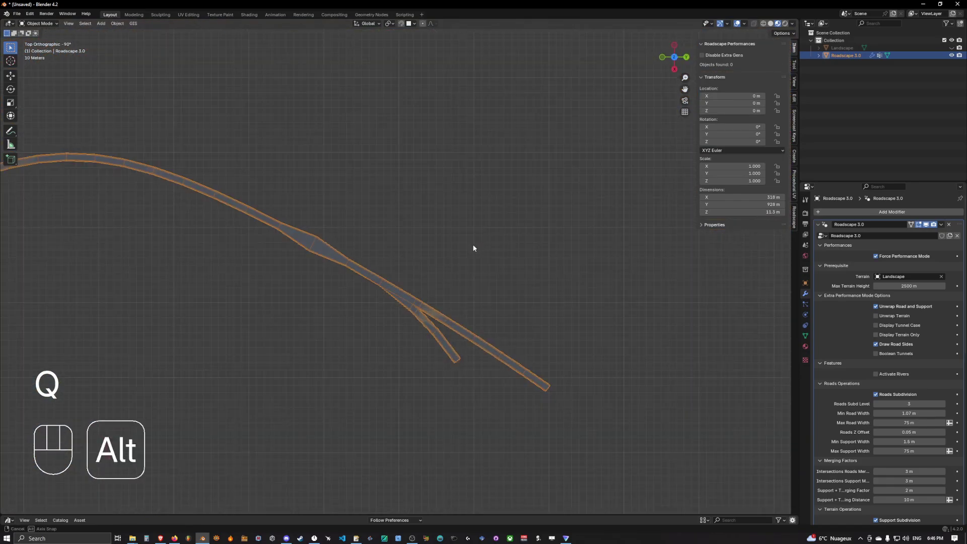
{"action": "left_click", "coordinate": [952, 48]}
{"action": "middle_click_drag", "start_coordinate": [193, 205], "coordinate": [419, 209], "text": "shift"}
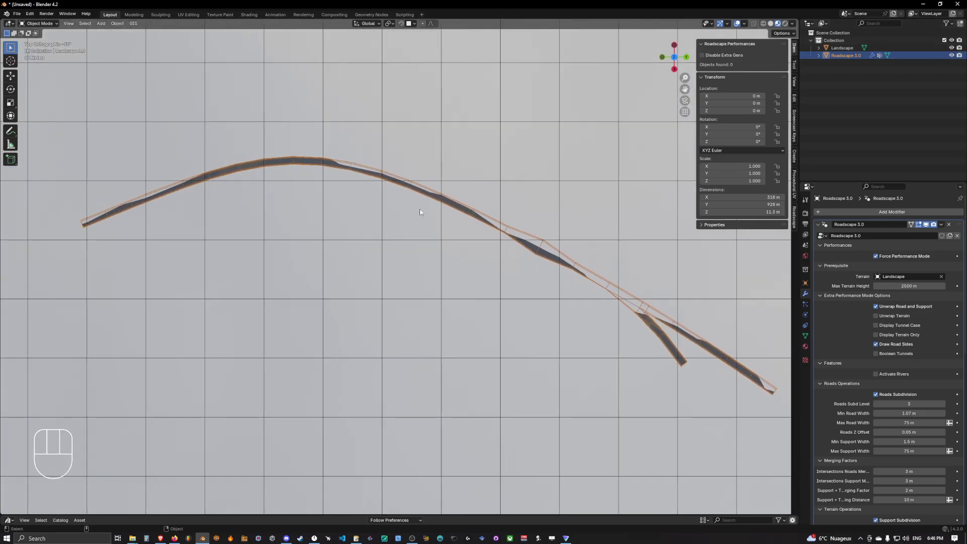
Duplicate a centre edge of the main road's curved stretch and place the copy just beside the road.
{"action": "key", "text": "Tab"}
{"action": "key", "text": "2"}
{"action": "middle_click_drag", "start_coordinate": [296, 175], "coordinate": [455, 235], "text": "shift"}
{"action": "left_click", "coordinate": [460, 178]}
{"action": "key", "text": "KP_Decimal"}
{"action": "scroll", "coordinate": [460, 179], "scroll_direction": "down", "scroll_amount": 9}
{"action": "scroll", "coordinate": [454, 246], "scroll_direction": "up", "scroll_amount": 4}
{"action": "middle_click_drag", "start_coordinate": [426, 297], "coordinate": [427, 241], "text": "shift"}
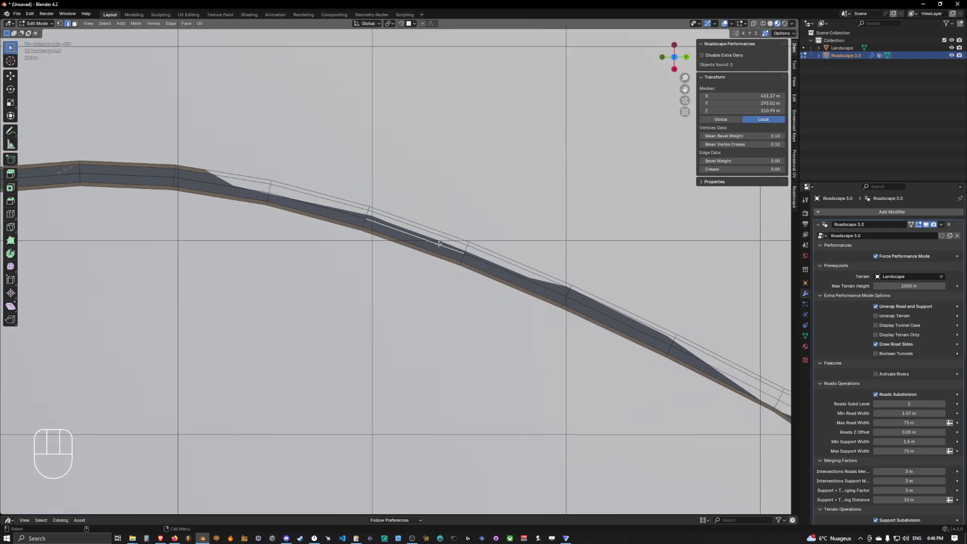
{"action": "scroll", "coordinate": [382, 197], "scroll_direction": "up", "scroll_amount": 4}
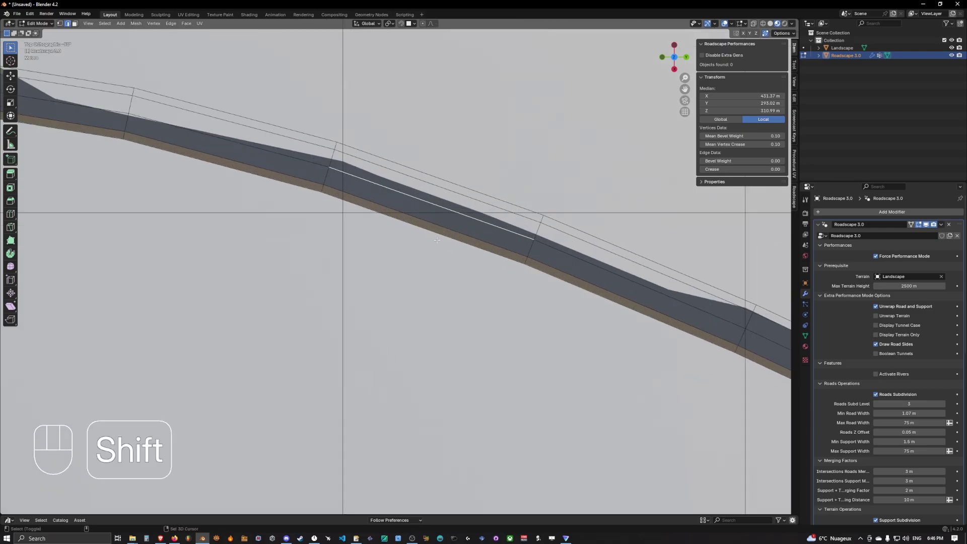
{"action": "key", "text": "shift+d"}
{"action": "left_click", "coordinate": [394, 346]}
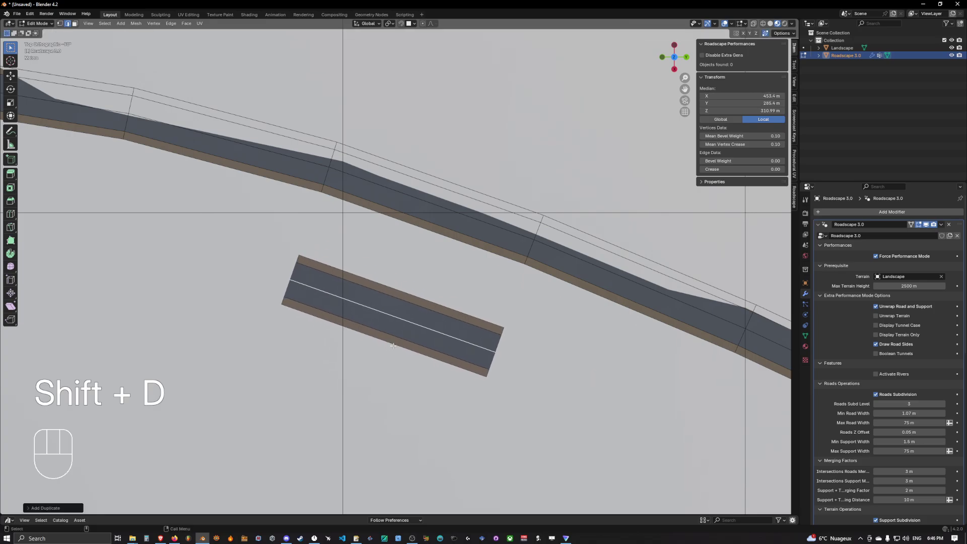
Move the duplicated edge's two vertices so it forms a side road roughly perpendicular to the main road.
{"action": "key", "text": "1"}
{"action": "key", "text": "h"}
{"action": "key", "text": "ctrl+z"}
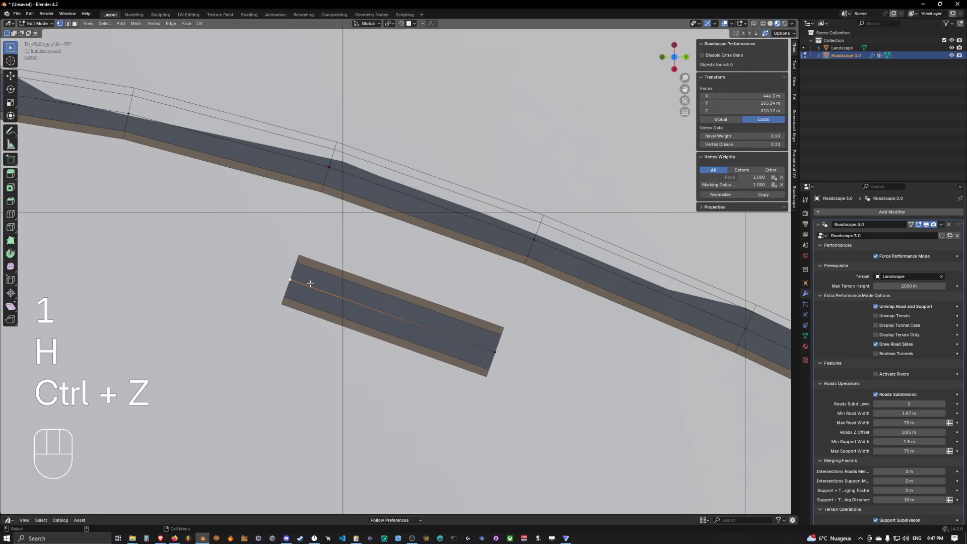
{"action": "key", "text": "g"}
{"action": "left_click", "coordinate": [496, 355]}
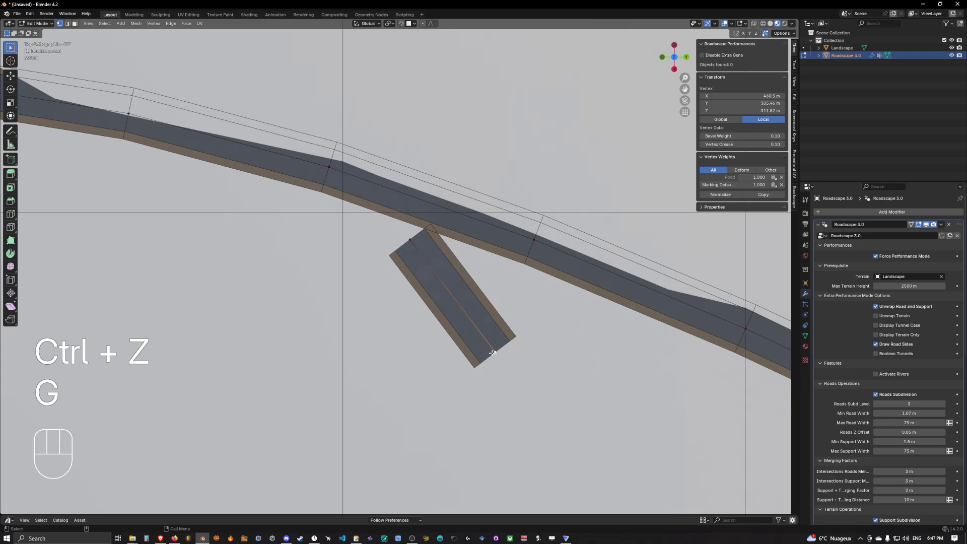
{"action": "key", "text": "g"}
{"action": "left_click", "coordinate": [413, 293]}
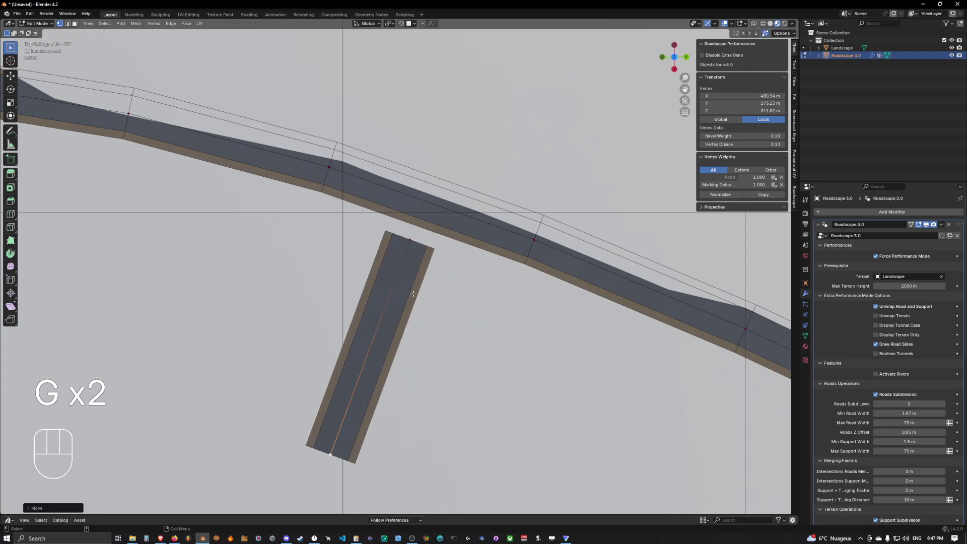
Subdivide the main road edge facing the side road and slide the new vertex in line with the side road's near border.
{"action": "left_click", "coordinate": [328, 166]}
{"action": "left_click", "coordinate": [536, 243], "text": "shift"}
{"action": "right_click", "coordinate": [430, 213]}
{"action": "left_click", "coordinate": [420, 212]}
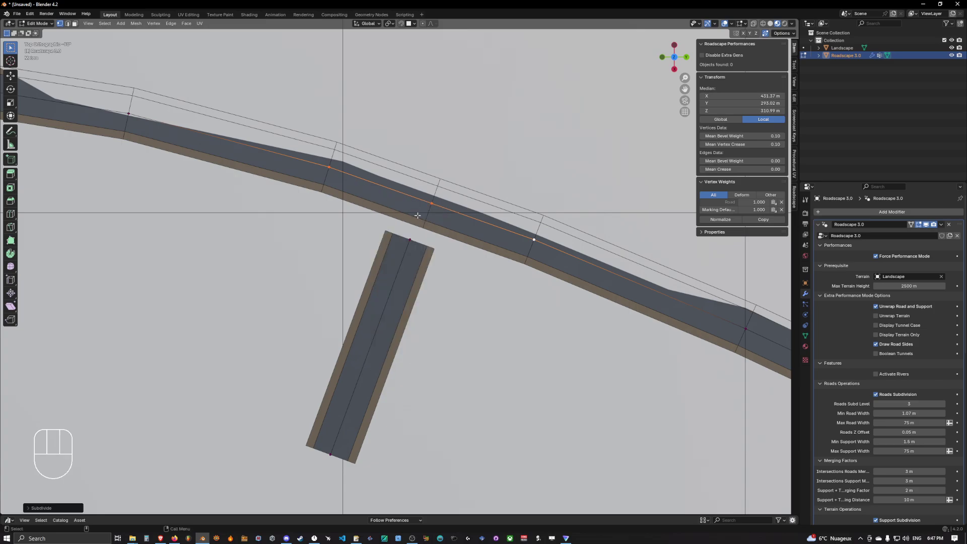
{"action": "left_click", "coordinate": [432, 201]}
{"action": "key", "text": "g"}
{"action": "key", "text": "g"}
{"action": "left_click", "coordinate": [399, 194]}
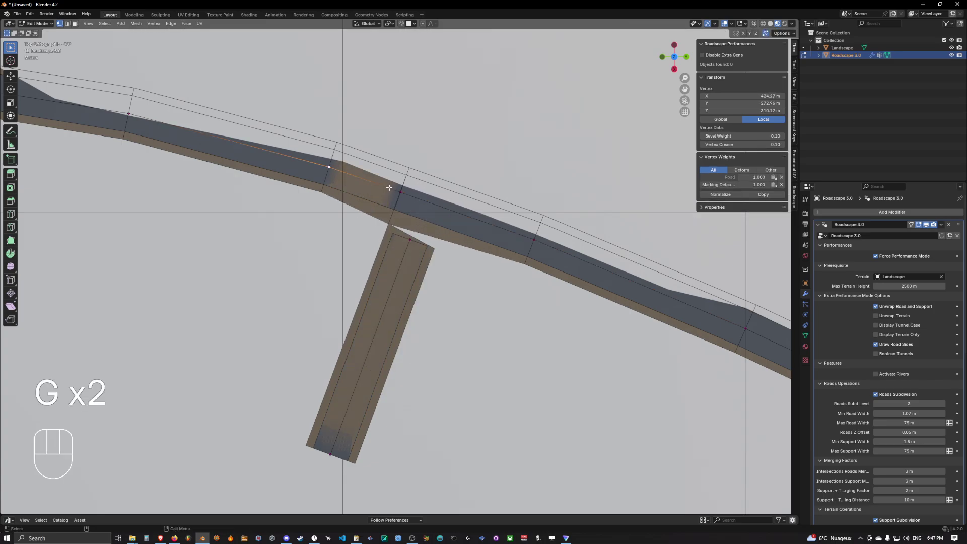
Subdivide the following main road edge and slide its new vertex in line with the side road's other border.
{"action": "left_click", "coordinate": [526, 237], "text": "shift"}
{"action": "right_click", "coordinate": [443, 229]}
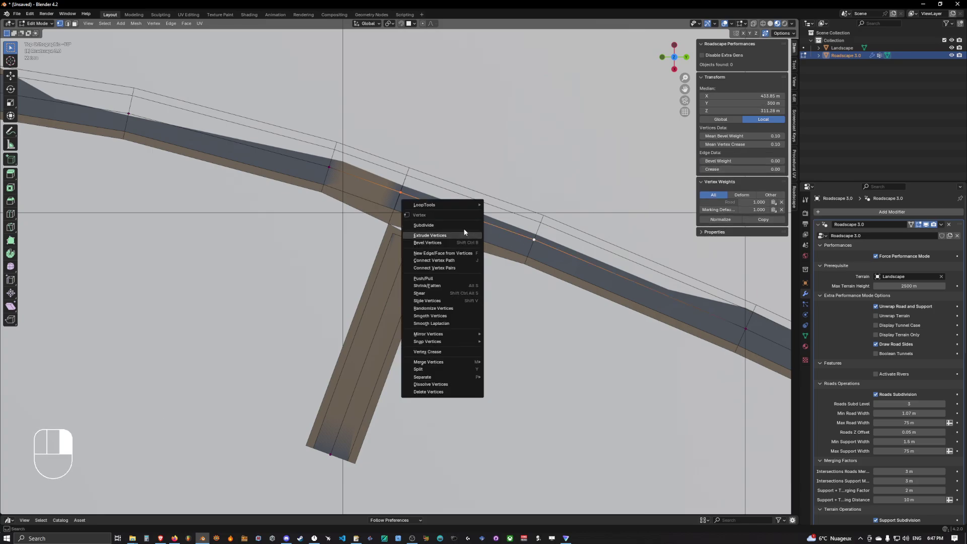
{"action": "left_click", "coordinate": [462, 231]}
{"action": "left_click", "coordinate": [467, 216]}
{"action": "key", "text": "g"}
{"action": "key", "text": "g"}
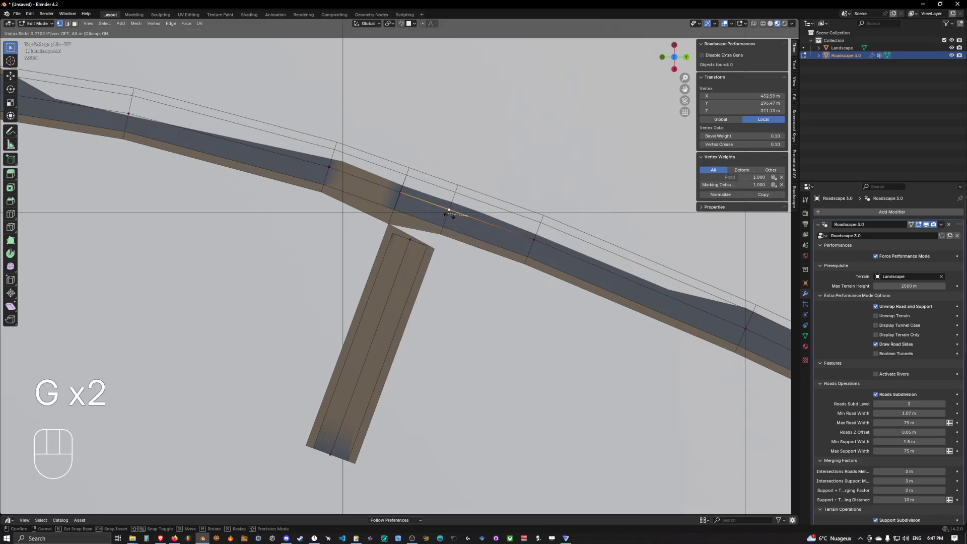
{"action": "left_click", "coordinate": [448, 216]}
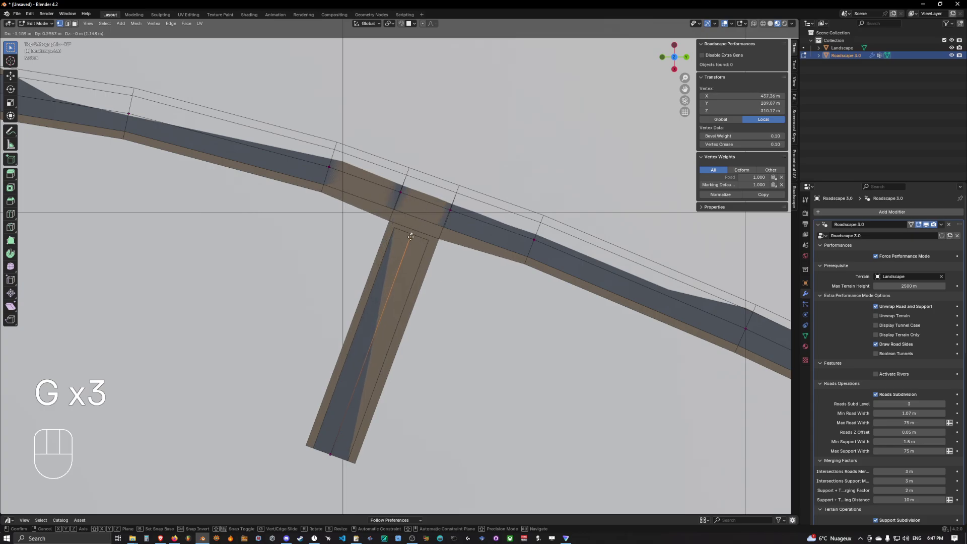
Move the side road's upper end vertex onto the main road's border so the two roads join in a T-junction.
{"action": "left_click", "coordinate": [411, 237]}
{"action": "scroll", "coordinate": [418, 237], "scroll_direction": "up", "scroll_amount": 2}
{"action": "middle_click_drag", "start_coordinate": [427, 227], "coordinate": [411, 241], "text": "shift"}
{"action": "key", "text": "g"}
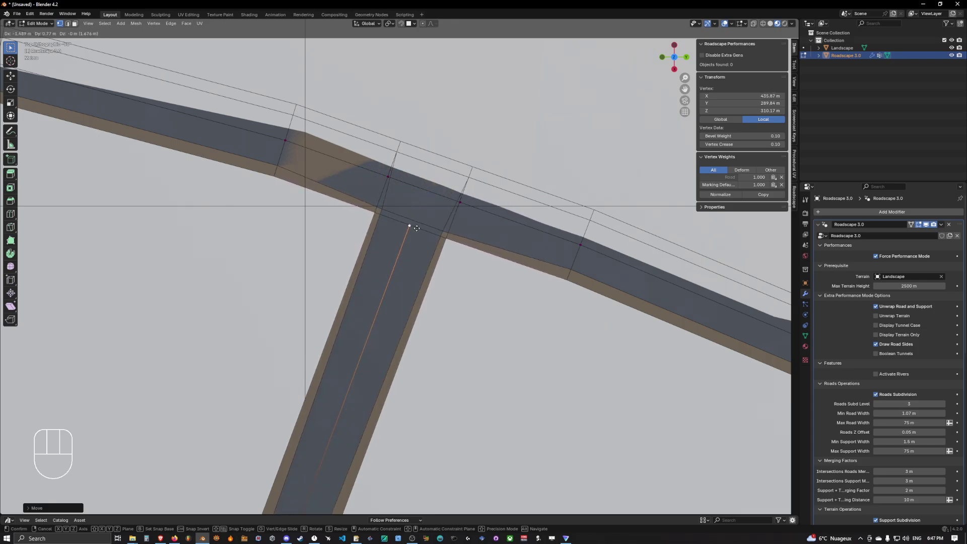
{"action": "scroll", "coordinate": [421, 215], "scroll_direction": "down", "scroll_amount": 5}
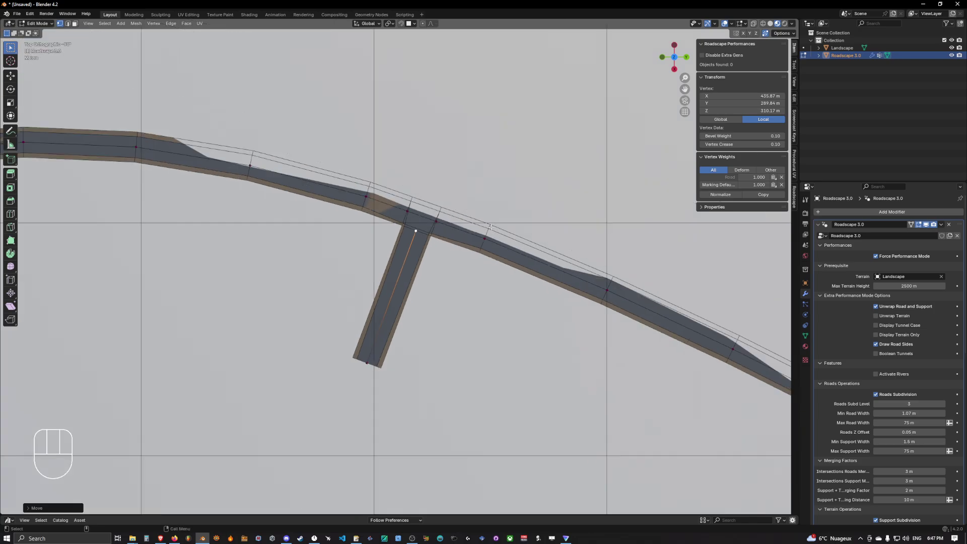
{"action": "middle_click_drag", "start_coordinate": [421, 215], "coordinate": [323, 213], "text": "shift"}
Generate the full T-junction by turning off Force Performance Mode in Object Mode, and hide the Landscape object.
{"action": "key", "text": "Tab"}
{"action": "scroll", "coordinate": [513, 276], "scroll_direction": "up", "scroll_amount": 4}
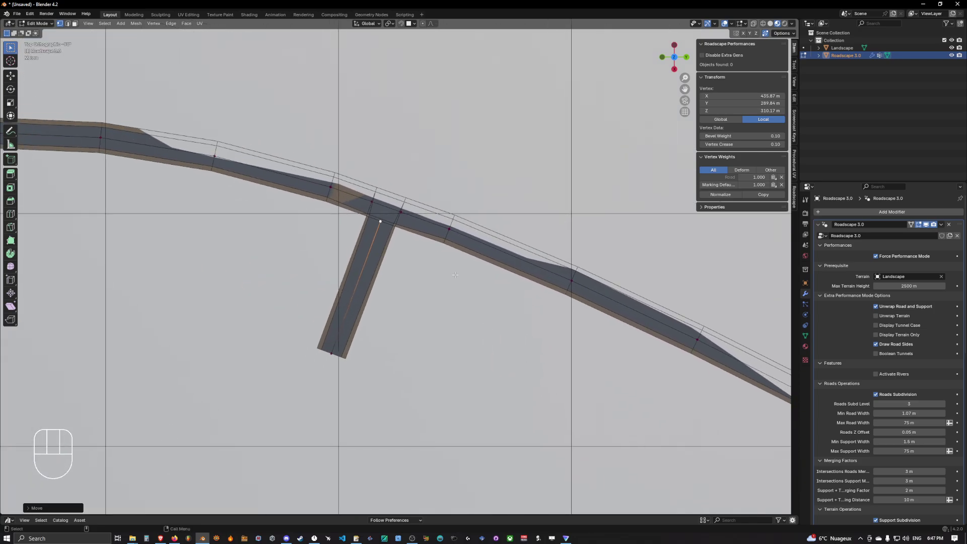
{"action": "key", "text": "q"}
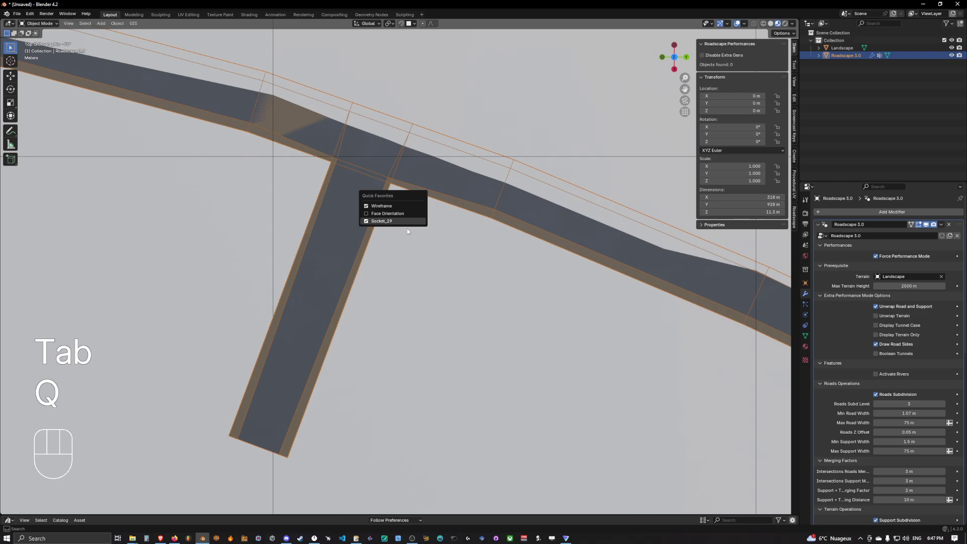
{"action": "left_click", "coordinate": [408, 230]}
{"action": "left_click", "coordinate": [952, 47]}
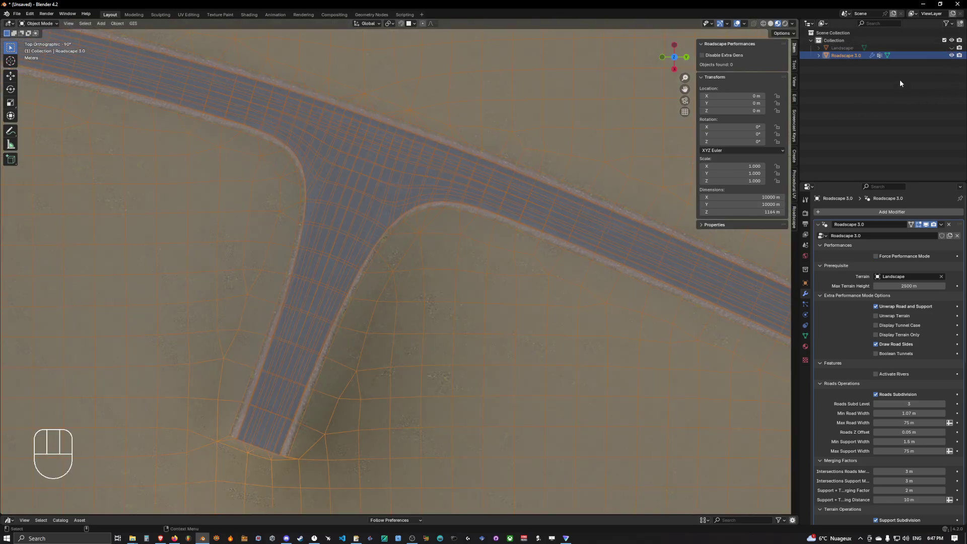
Examine the generated T-junction's mesh and rounded corners from several angles.
{"action": "scroll", "coordinate": [425, 163], "scroll_direction": "up", "scroll_amount": 4}
{"action": "middle_click_drag", "start_coordinate": [425, 164], "coordinate": [459, 152]}
{"action": "middle_click_drag", "start_coordinate": [459, 152], "coordinate": [351, 188]}
{"action": "scroll", "coordinate": [440, 125], "scroll_direction": "down", "scroll_amount": 3}
{"action": "scroll", "coordinate": [440, 125], "scroll_direction": "up", "scroll_amount": 4}
{"action": "scroll", "coordinate": [507, 181], "scroll_direction": "down", "scroll_amount": 3}
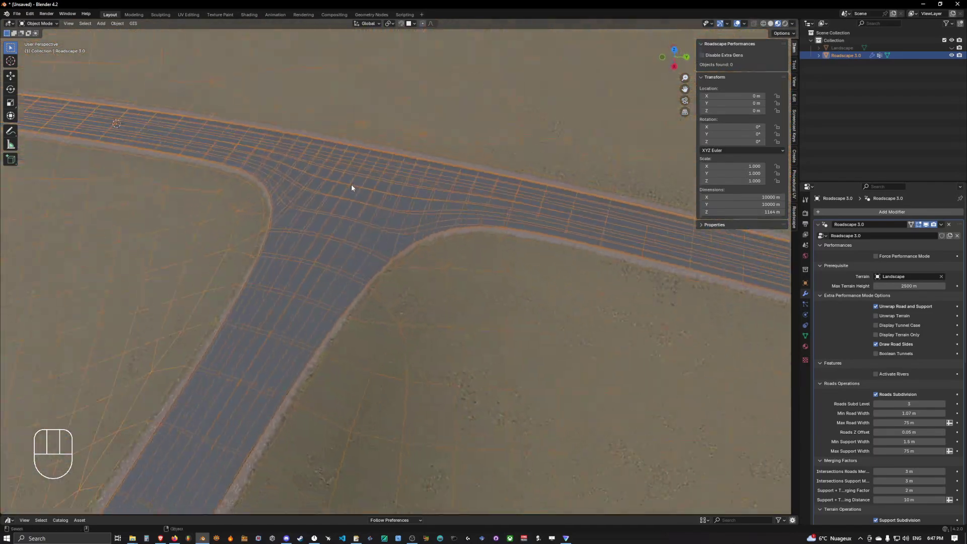
{"action": "middle_click_drag", "start_coordinate": [261, 263], "coordinate": [377, 247]}
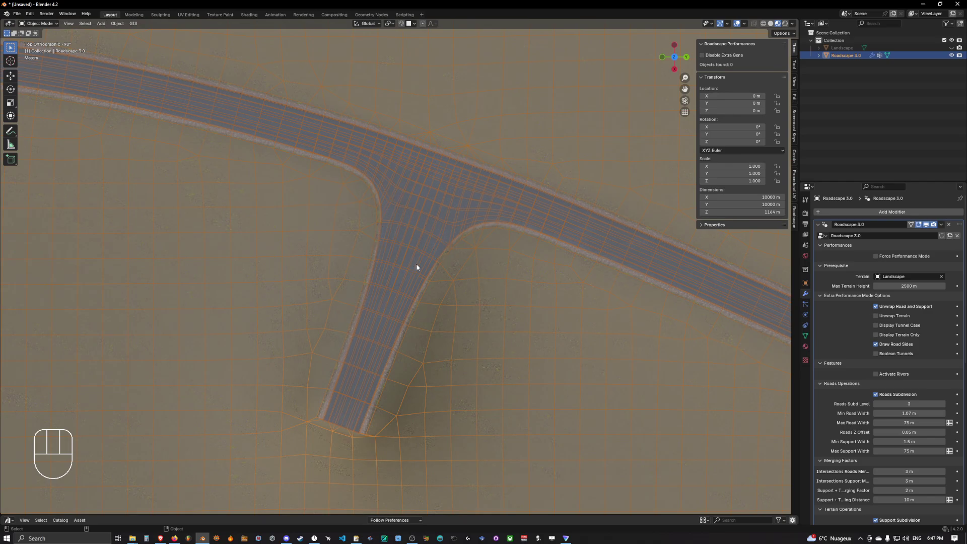
Turn Force Performance Mode back on and return to editing the road mesh.
{"action": "left_click", "coordinate": [457, 218]}
{"action": "key", "text": "Tab"}
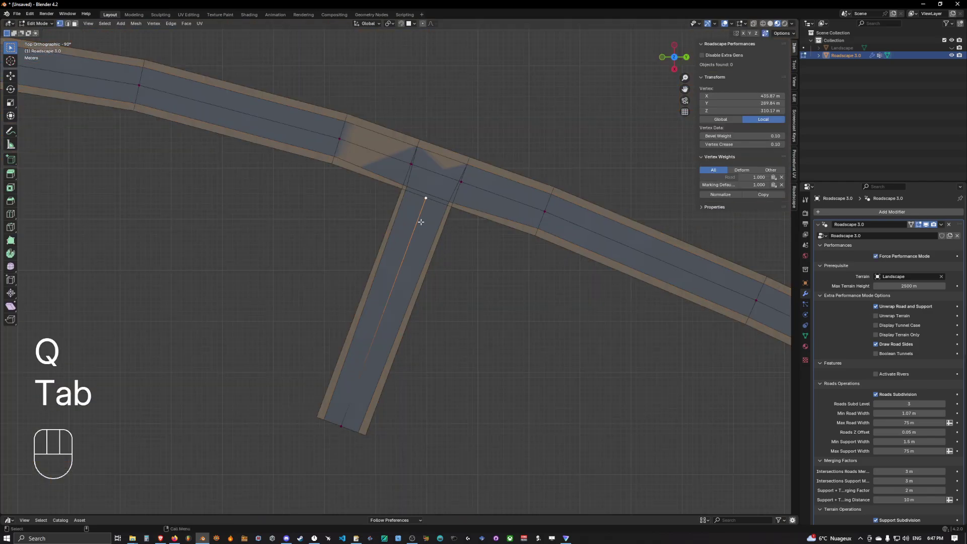
{"action": "scroll", "coordinate": [604, 350], "scroll_direction": "down", "scroll_amount": 6}
{"action": "middle_click_drag", "start_coordinate": [682, 373], "coordinate": [460, 283], "text": "shift"}
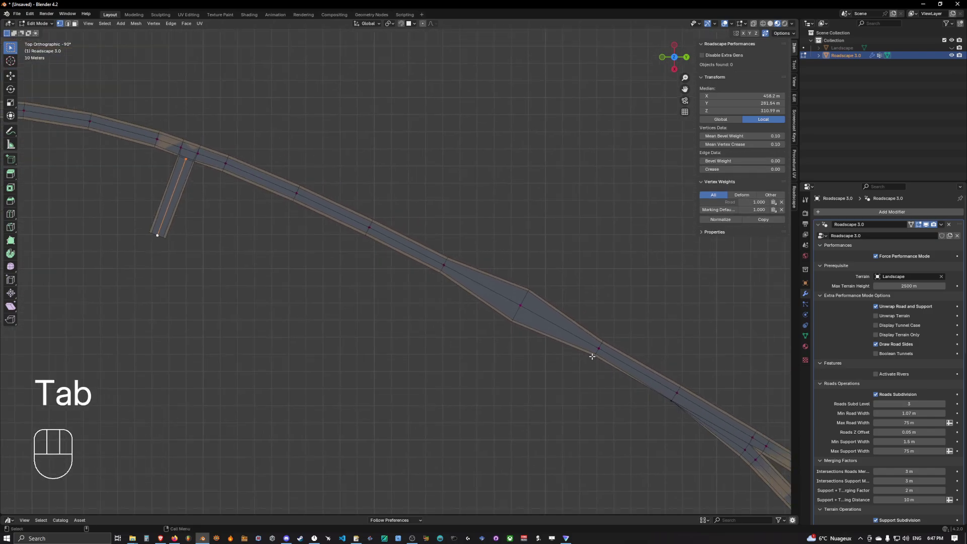
Subdivide the side road's edge and slide the new vertex up close to the T-junction.
{"action": "middle_click_drag", "start_coordinate": [758, 450], "coordinate": [601, 364], "text": "shift"}
{"action": "middle_click_drag", "start_coordinate": [245, 161], "coordinate": [395, 188], "text": "shift"}
{"action": "scroll", "coordinate": [396, 188], "scroll_direction": "up", "scroll_amount": 3}
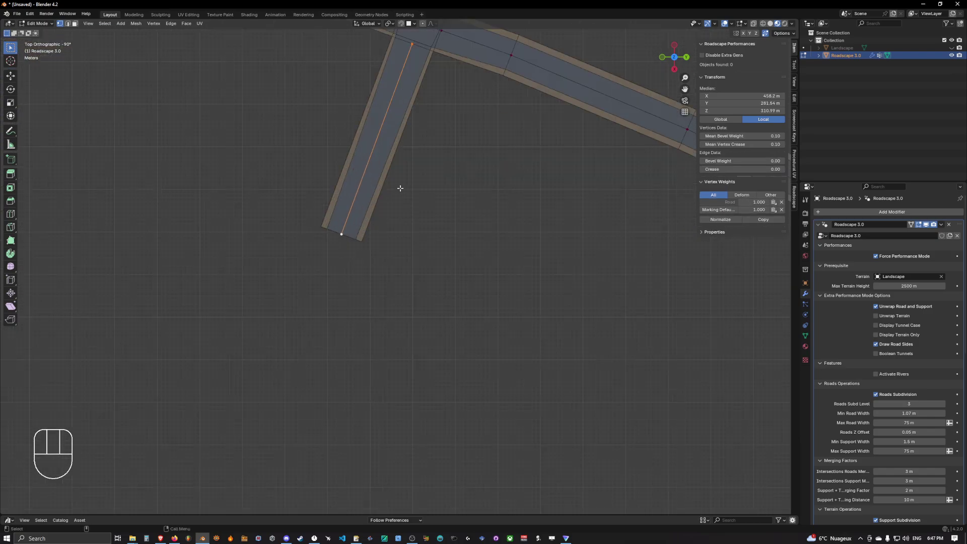
{"action": "right_click", "coordinate": [398, 190]}
{"action": "left_click", "coordinate": [380, 192]}
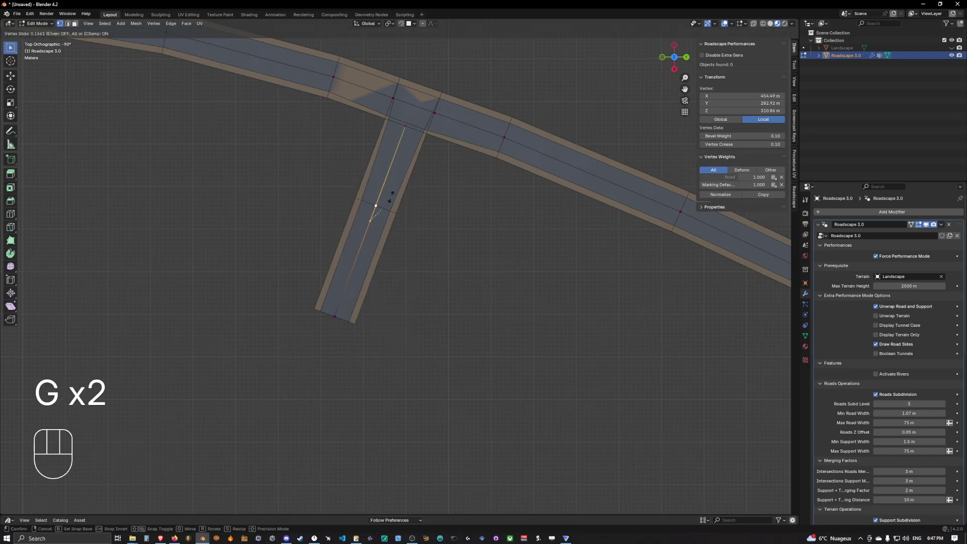
{"action": "middle_click_drag", "start_coordinate": [419, 146], "coordinate": [425, 221], "text": "shift"}
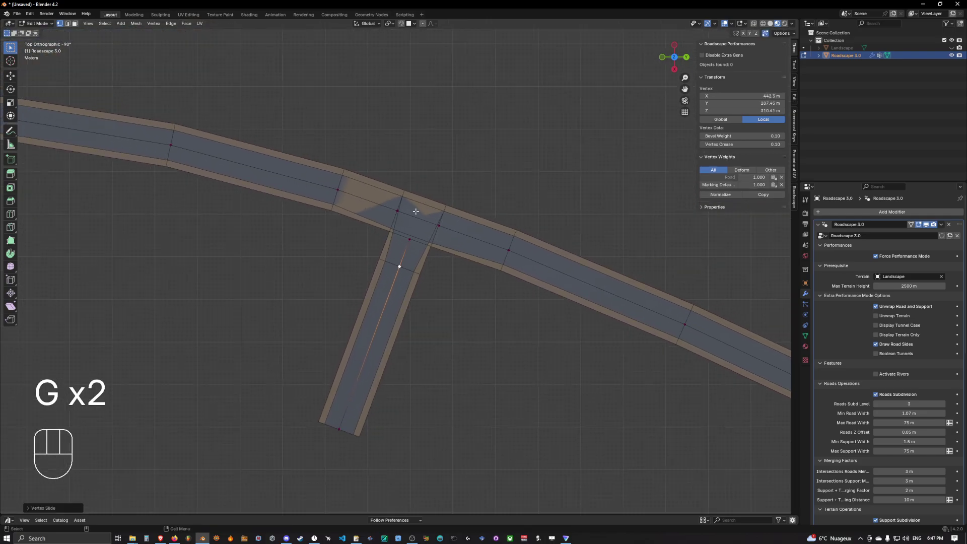
Generate the full T-junction in Object Mode with Force Performance Mode off and inspect its rounded corners.
{"action": "key", "text": "Tab"}
{"action": "key", "text": "q"}
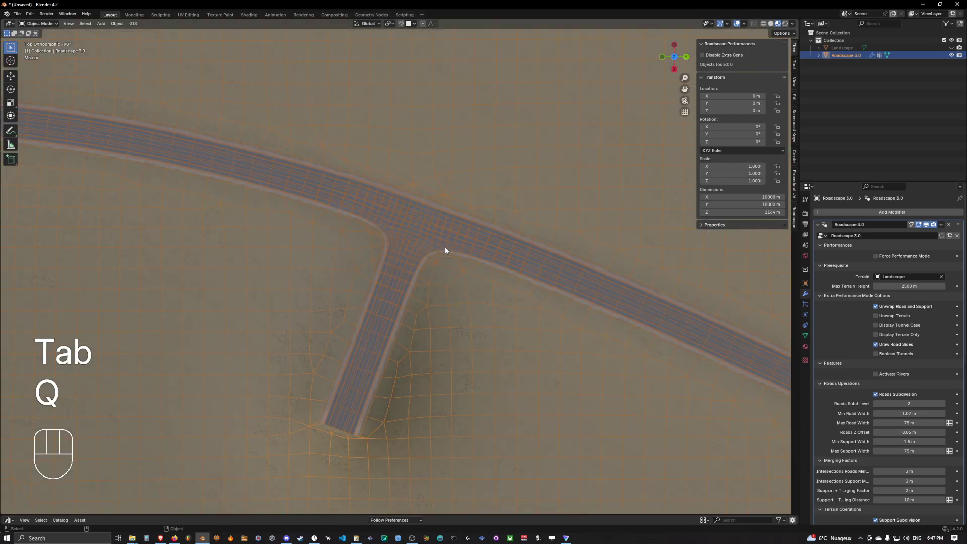
{"action": "scroll", "coordinate": [445, 247], "scroll_direction": "up", "scroll_amount": 4}
{"action": "middle_click_drag", "start_coordinate": [440, 258], "coordinate": [385, 253]}
{"action": "scroll", "coordinate": [395, 224], "scroll_direction": "up", "scroll_amount": 4}
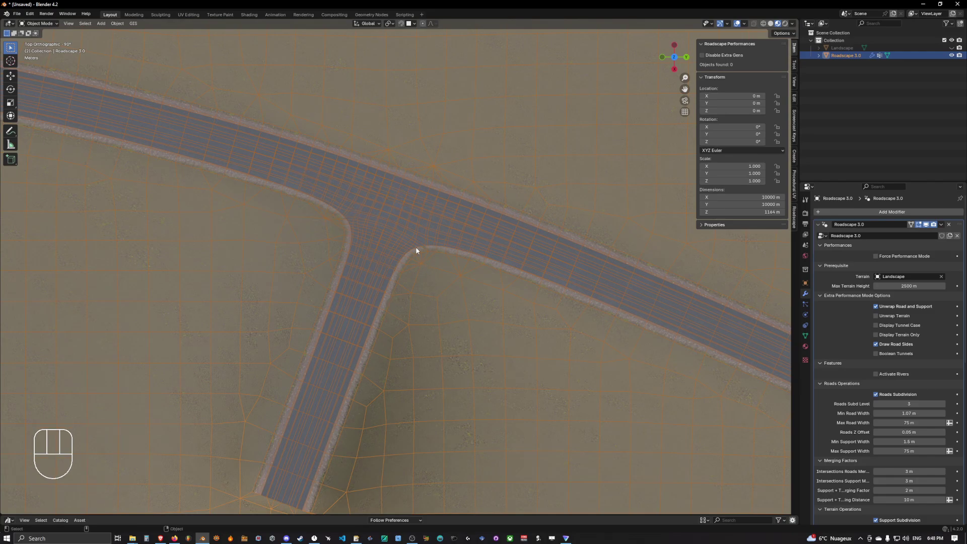
{"action": "scroll", "coordinate": [415, 246], "scroll_direction": "up", "scroll_amount": 5}
{"action": "mouse_move", "coordinate": [415, 237]}
{"action": "middle_mouse_down"}
{"action": "mouse_move", "coordinate": [439, 179]}
{"action": "mouse_move", "coordinate": [432, 201]}
{"action": "mouse_move", "coordinate": [428, 183]}
{"action": "mouse_move", "coordinate": [438, 209]}
{"action": "mouse_move", "coordinate": [295, 227]}
{"action": "mouse_move", "coordinate": [321, 200]}
{"action": "mouse_move", "coordinate": [416, 219]}
{"action": "middle_mouse_up"}
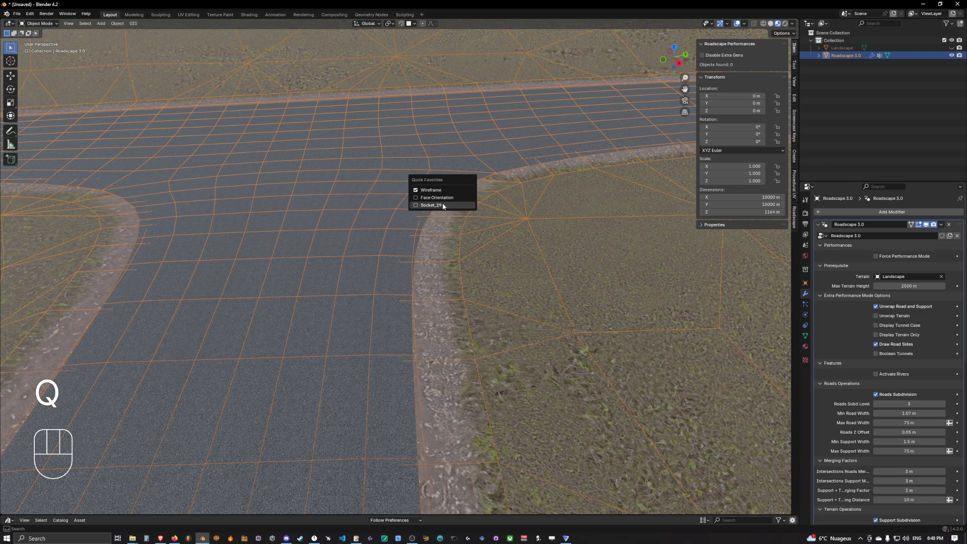
Turn Force Performance Mode back on and resume editing the road mesh in top view.
{"action": "left_click", "coordinate": [442, 204]}
{"action": "scroll", "coordinate": [439, 195], "scroll_direction": "down", "scroll_amount": 6}
{"action": "middle_click_drag", "start_coordinate": [438, 194], "coordinate": [427, 228], "text": "alt"}
{"action": "key", "text": "Tab"}
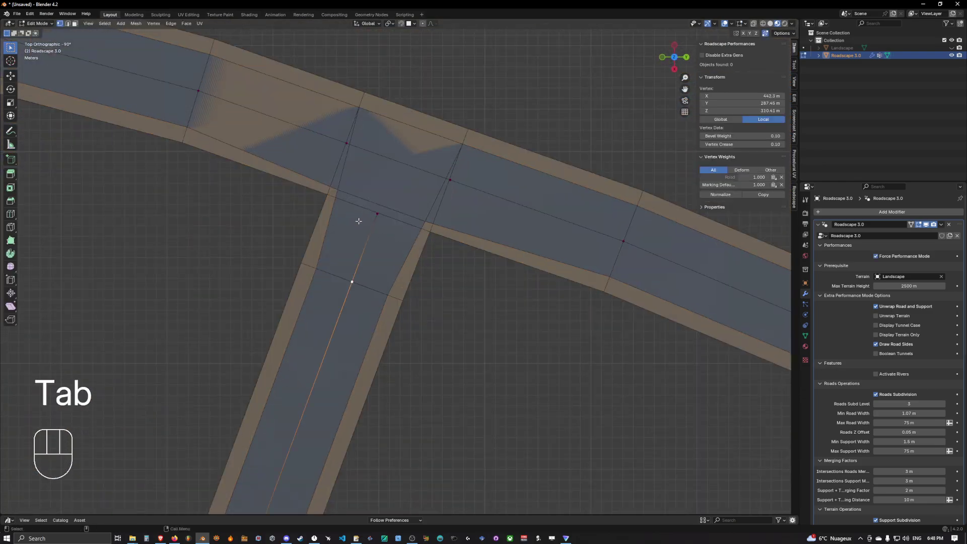
Slide the side road's vertex near the T-junction slightly farther away from the intersection.
{"action": "left_click_drag", "start_coordinate": [437, 246], "coordinate": [464, 293]}
{"action": "scroll", "coordinate": [460, 268], "scroll_direction": "down", "scroll_amount": 6}
{"action": "middle_click_drag", "start_coordinate": [425, 249], "coordinate": [426, 204], "text": "shift"}
{"action": "scroll", "coordinate": [416, 214], "scroll_direction": "up", "scroll_amount": 5}
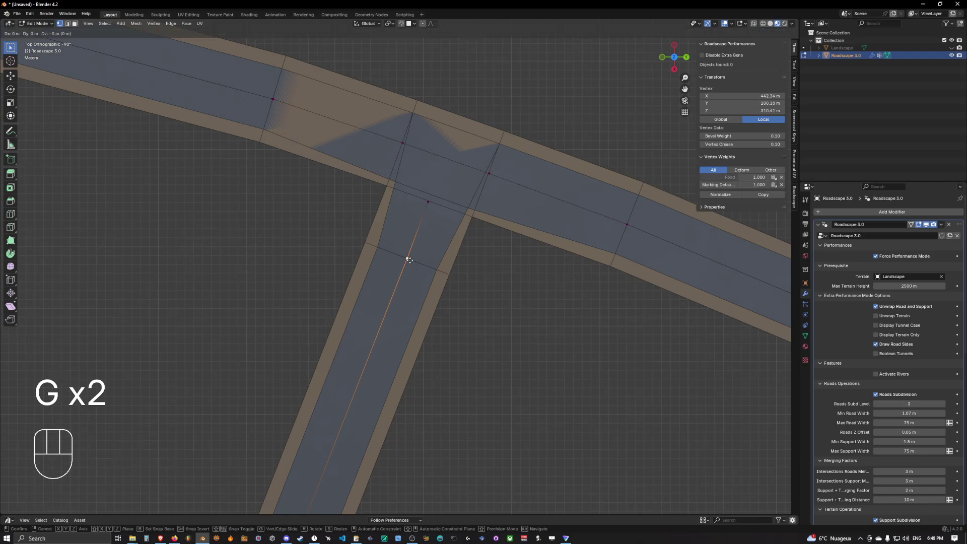
{"action": "left_click", "coordinate": [448, 256]}
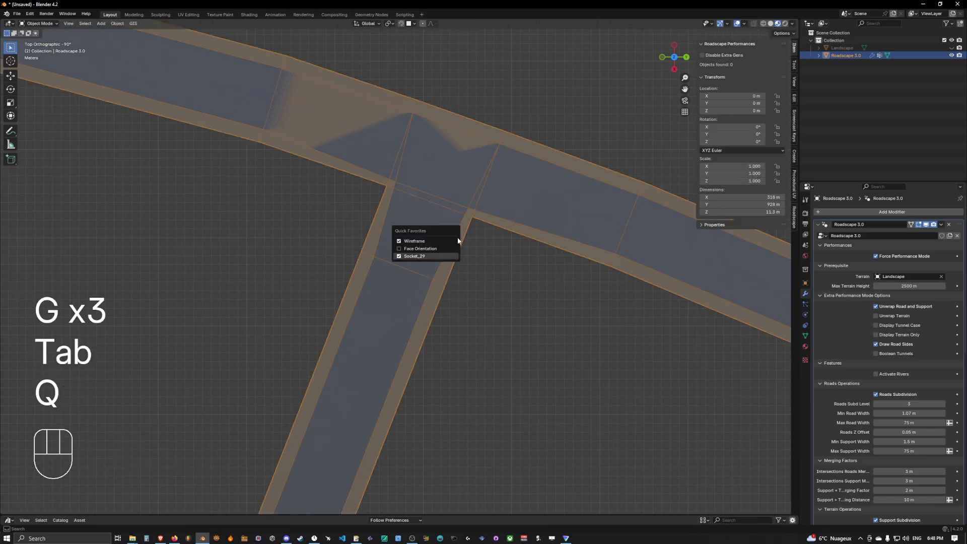
Examine the fully generated T-junction's wireframe and both rounded corners up close and from several angles.
{"action": "scroll", "coordinate": [407, 211], "scroll_direction": "up", "scroll_amount": 6}
{"action": "middle_click_drag", "start_coordinate": [432, 243], "coordinate": [496, 189], "text": "shift"}
{"action": "scroll", "coordinate": [438, 199], "scroll_direction": "up", "scroll_amount": 4}
{"action": "scroll", "coordinate": [542, 203], "scroll_direction": "down", "scroll_amount": 5}
{"action": "scroll", "coordinate": [440, 252], "scroll_direction": "up", "scroll_amount": 3}
{"action": "scroll", "coordinate": [426, 231], "scroll_direction": "down", "scroll_amount": 4}
{"action": "scroll", "coordinate": [473, 206], "scroll_direction": "up", "scroll_amount": 4}
{"action": "middle_click_drag", "start_coordinate": [496, 189], "coordinate": [471, 200], "text": "shift"}
{"action": "middle_click_drag", "start_coordinate": [472, 201], "coordinate": [413, 188]}
{"action": "scroll", "coordinate": [433, 215], "scroll_direction": "down", "scroll_amount": 4}
{"action": "middle_click_drag", "start_coordinate": [443, 230], "coordinate": [370, 207]}
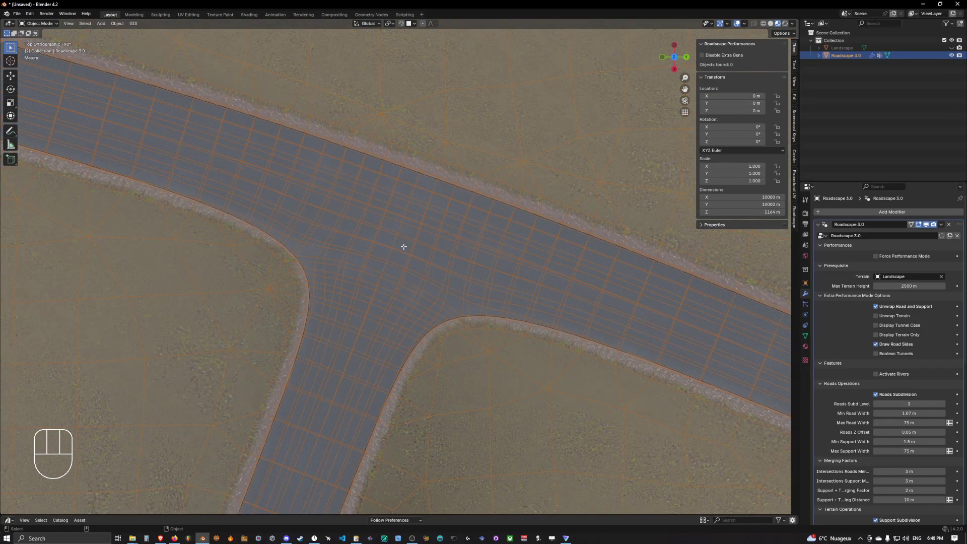
Turn on Force Performance Mode in Edit Mode, select the four centerline vertices around the T-junction and move them slightly together.
{"action": "key", "text": "Tab"}
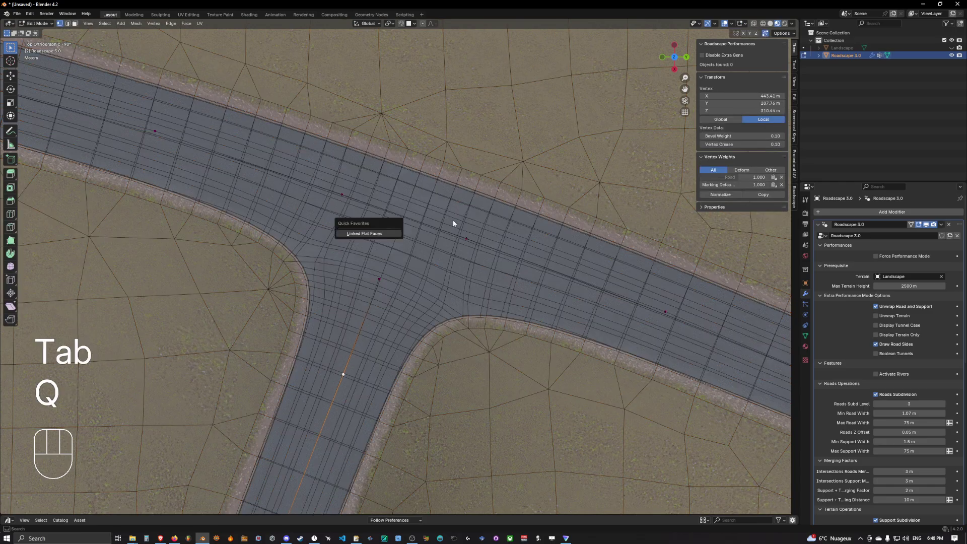
{"action": "left_click", "coordinate": [885, 258]}
{"action": "left_click_drag", "start_coordinate": [295, 113], "coordinate": [479, 358]}
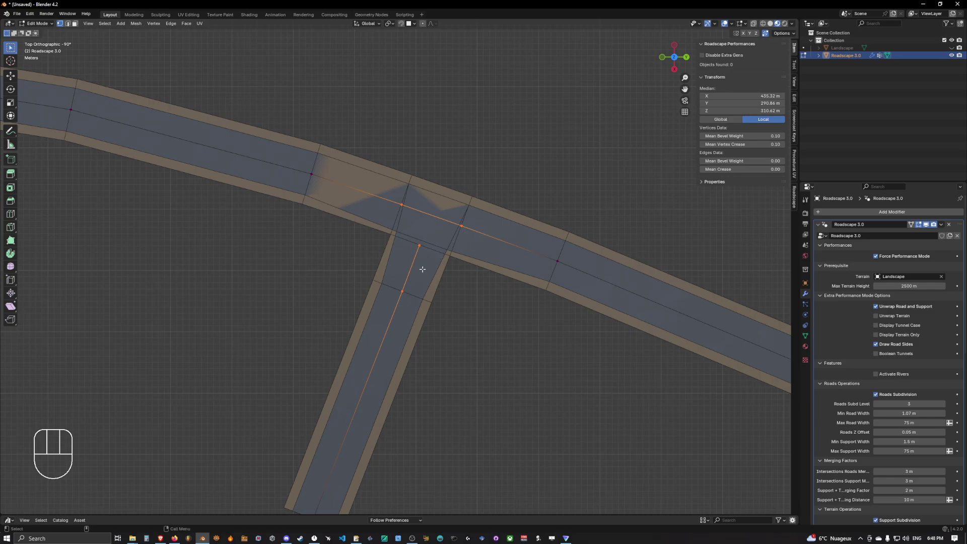
{"action": "scroll", "coordinate": [421, 275], "scroll_direction": "up", "scroll_amount": 2}
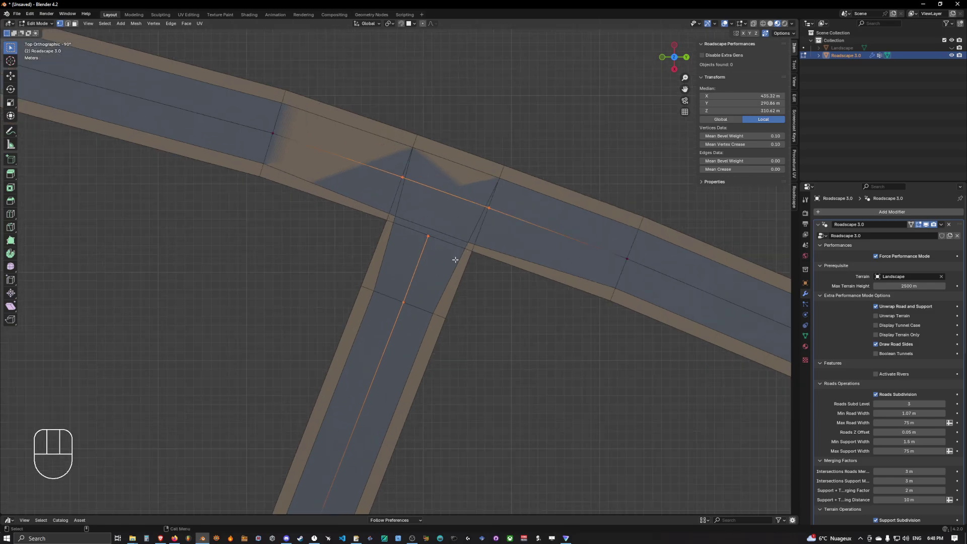
{"action": "scroll", "coordinate": [455, 259], "scroll_direction": "up", "scroll_amount": 1}
{"action": "key", "text": "g"}
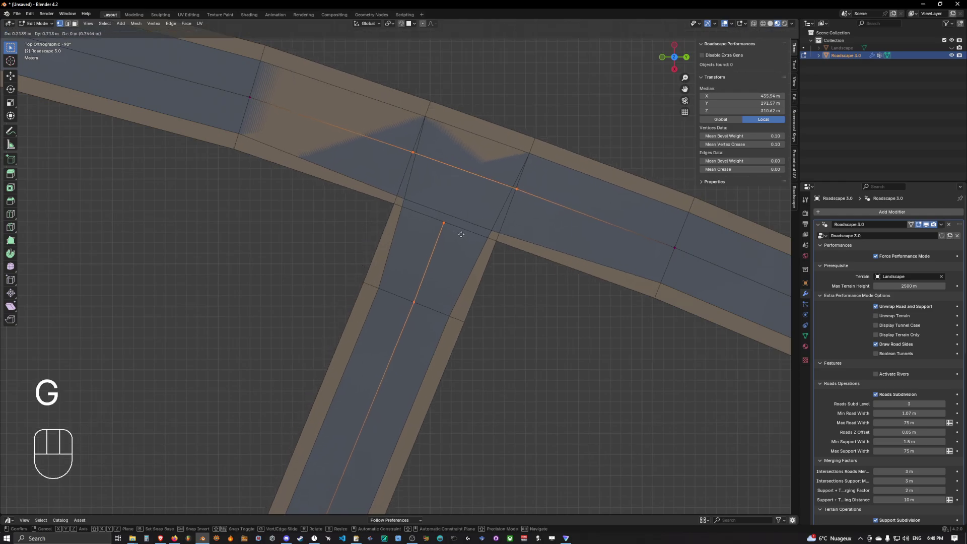
{"action": "left_click", "coordinate": [461, 237]}
Regenerate the full road in Object Mode by turning off Force Performance Mode and check the adjusted T-junction.
{"action": "key", "text": "Tab"}
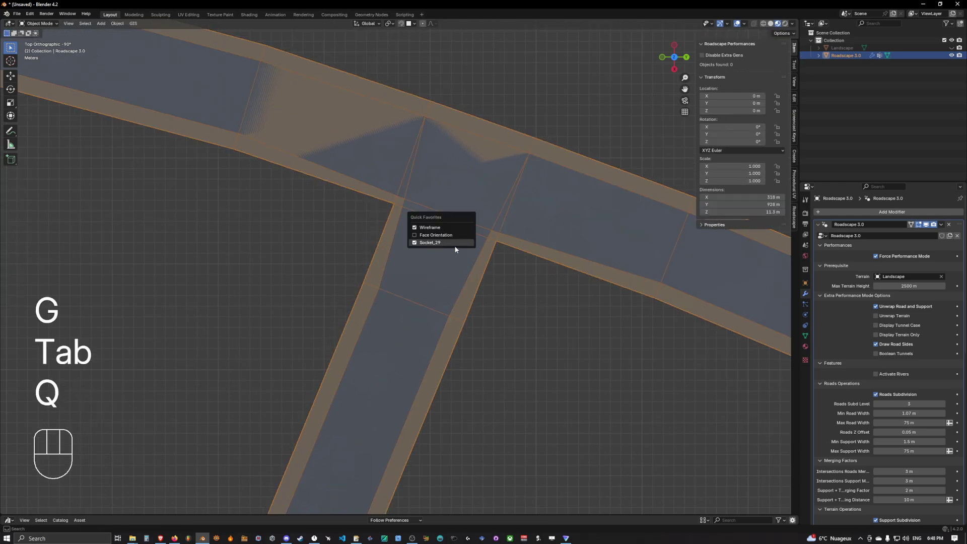
{"action": "left_click", "coordinate": [454, 245]}
{"action": "middle_click_drag", "start_coordinate": [424, 249], "coordinate": [508, 176], "text": "shift"}
{"action": "scroll", "coordinate": [403, 252], "scroll_direction": "up", "scroll_amount": 4}
{"action": "middle_click_drag", "start_coordinate": [509, 176], "coordinate": [421, 244], "text": "shift"}
{"action": "scroll", "coordinate": [506, 194], "scroll_direction": "down", "scroll_amount": 6}
{"action": "middle_click_drag", "start_coordinate": [421, 244], "coordinate": [423, 224], "text": "shift"}
{"action": "mouse_move", "coordinate": [423, 224]}
{"action": "middle_mouse_down"}
{"action": "mouse_move", "coordinate": [389, 212]}
{"action": "mouse_move", "coordinate": [422, 243]}
{"action": "middle_mouse_up"}
{"action": "middle_click_drag", "start_coordinate": [332, 256], "coordinate": [411, 241]}
Hide the viewport overlays and inspect the finished exit lane and T-junction surfaces without wireframe.
{"action": "left_click", "coordinate": [736, 23]}
{"action": "middle_click_drag", "start_coordinate": [630, 202], "coordinate": [411, 333], "text": "shift"}
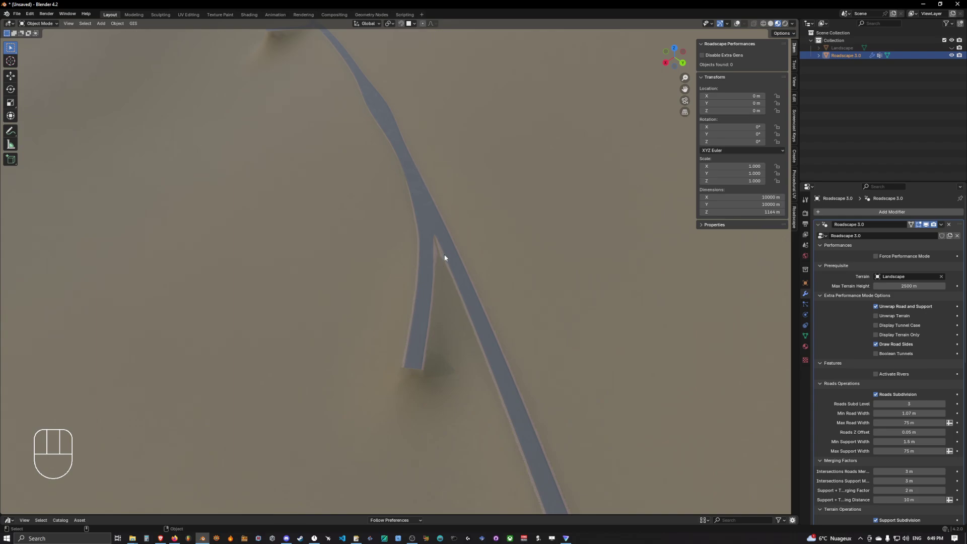
{"action": "middle_click_drag", "start_coordinate": [445, 258], "coordinate": [565, 176]}
{"action": "scroll", "coordinate": [529, 237], "scroll_direction": "up", "scroll_amount": 3}
{"action": "scroll", "coordinate": [566, 176], "scroll_direction": "up", "scroll_amount": 3}
{"action": "middle_click_drag", "start_coordinate": [426, 230], "coordinate": [409, 245]}
{"action": "scroll", "coordinate": [409, 245], "scroll_direction": "up", "scroll_amount": 4}
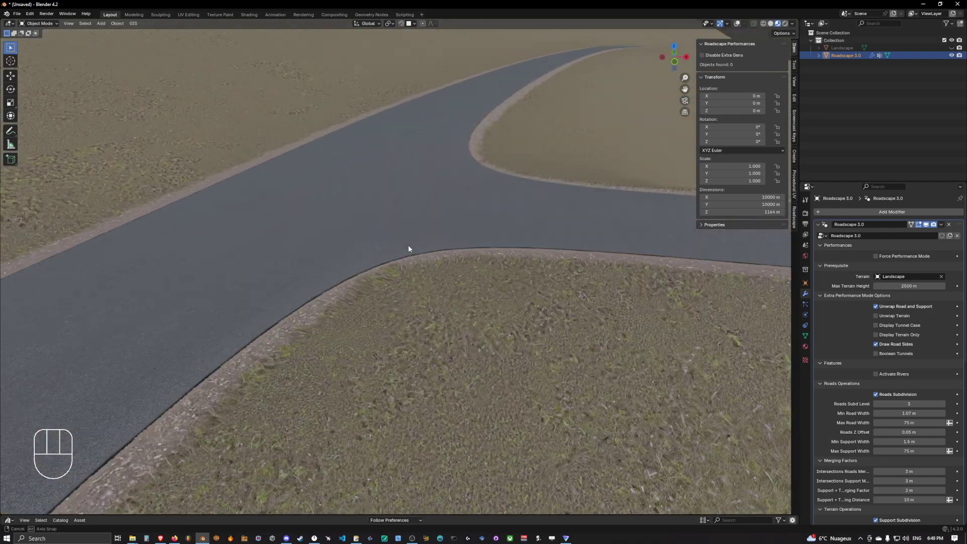
Toggle Force Performance Mode on and off again to compare the simplified and full T-junction.
{"action": "key", "text": "q"}
{"action": "left_click", "coordinate": [409, 232]}
{"action": "key", "text": "q"}
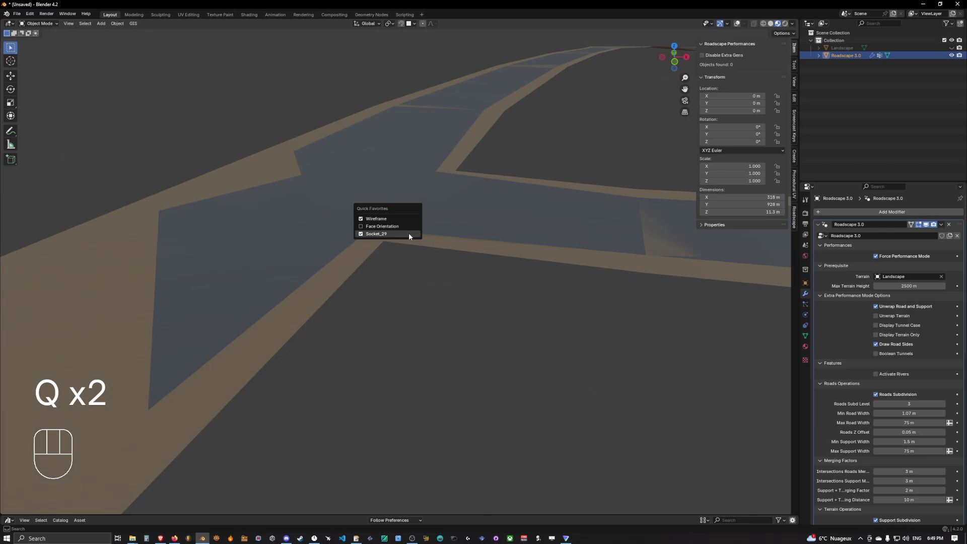
{"action": "left_click", "coordinate": [405, 233]}
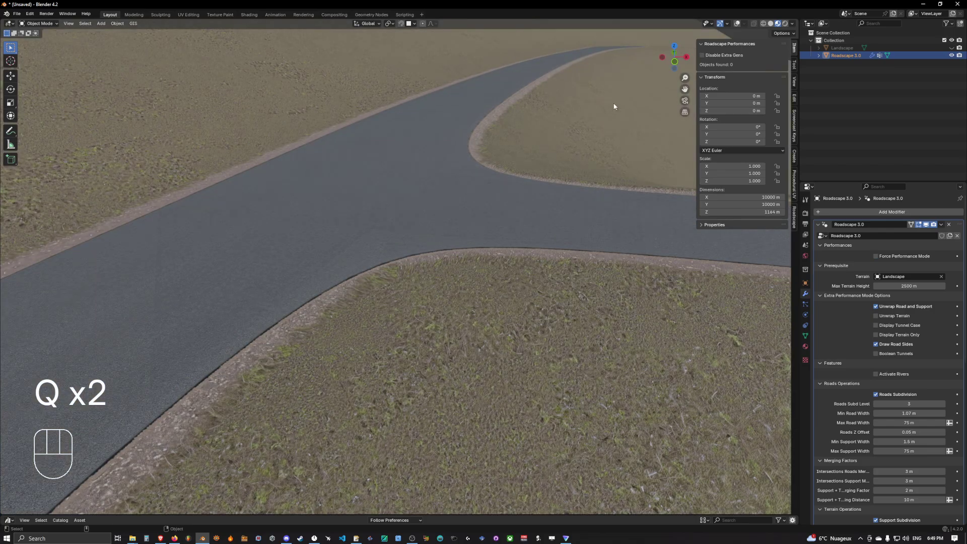
Show the viewport overlays again and inspect the wireframe of the main road beside the T-junction.
{"action": "left_click", "coordinate": [738, 24]}
{"action": "middle_click_drag", "start_coordinate": [529, 200], "coordinate": [516, 224], "text": "shift"}
{"action": "scroll", "coordinate": [516, 224], "scroll_direction": "up", "scroll_amount": 2}
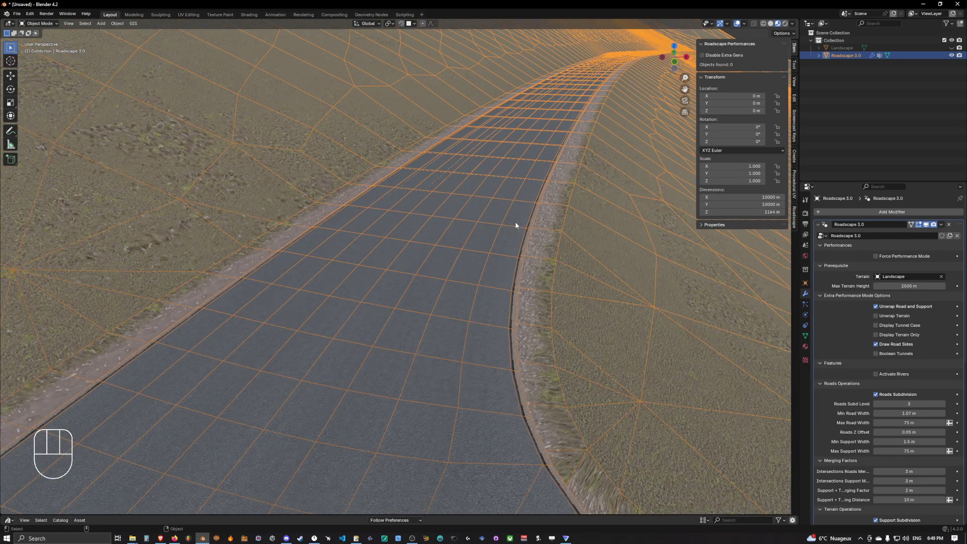